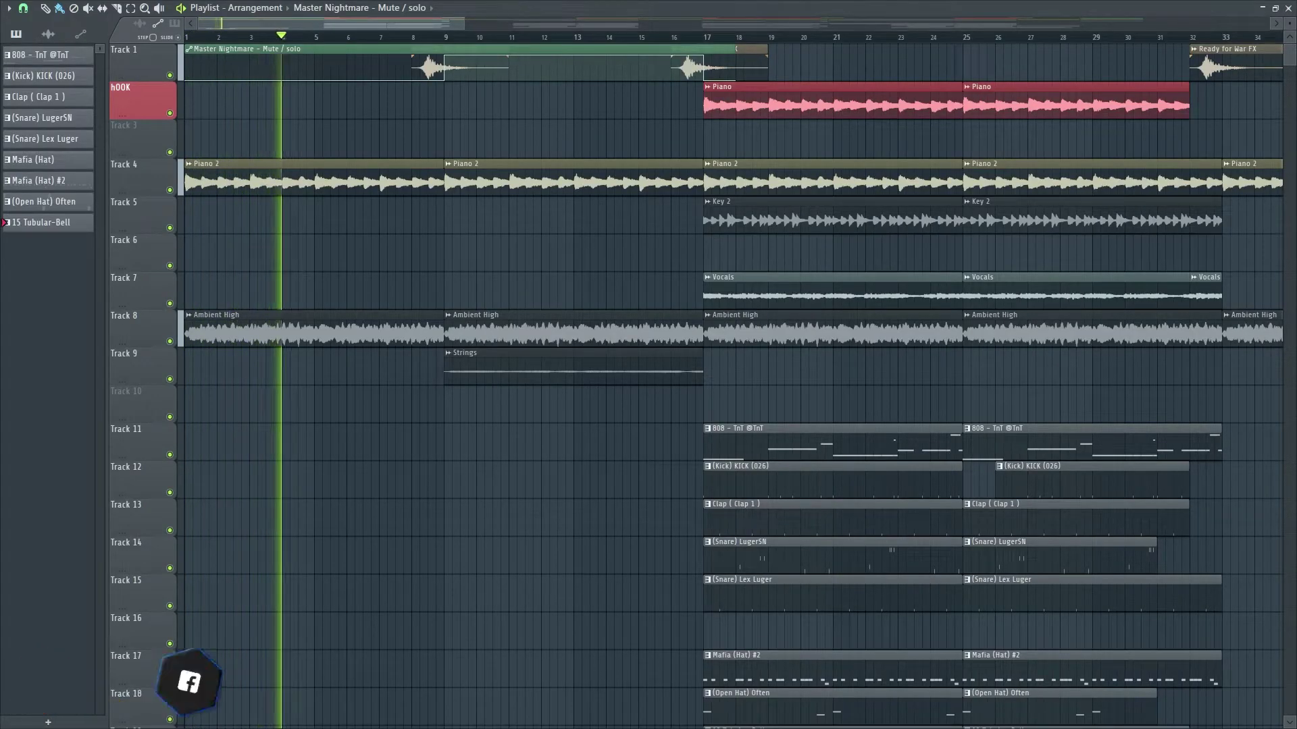
Step: Stop the full beat playing in the Master Nightmare arrangement
key(space)
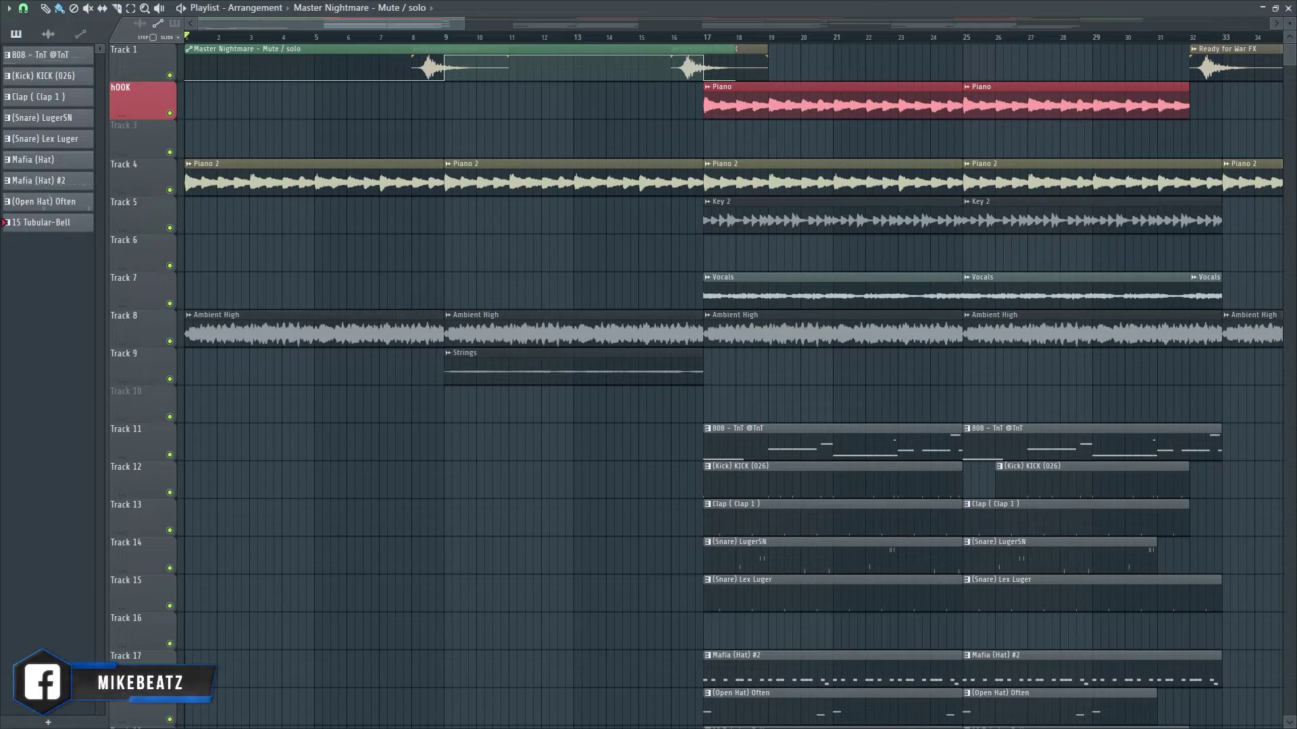
Step: Solo the 808 on Track 11 and play it on its own
right_click(169, 455)
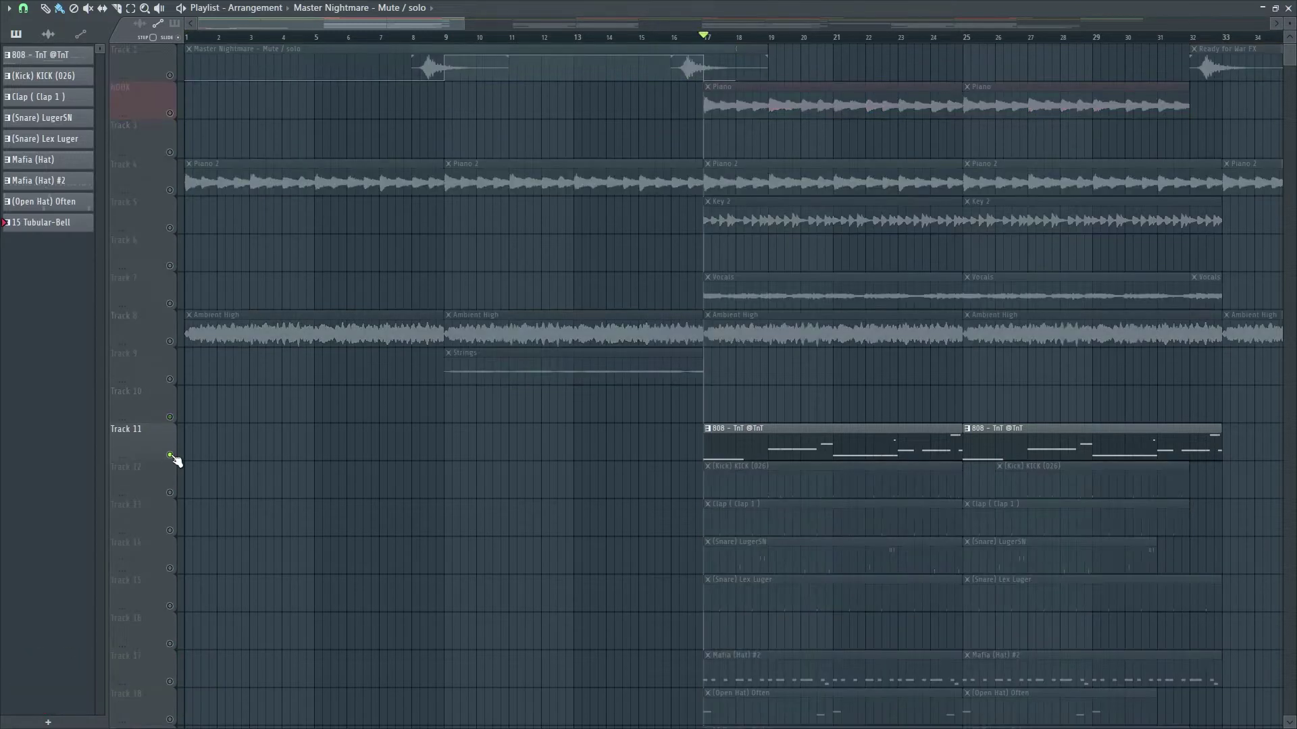
key(space)
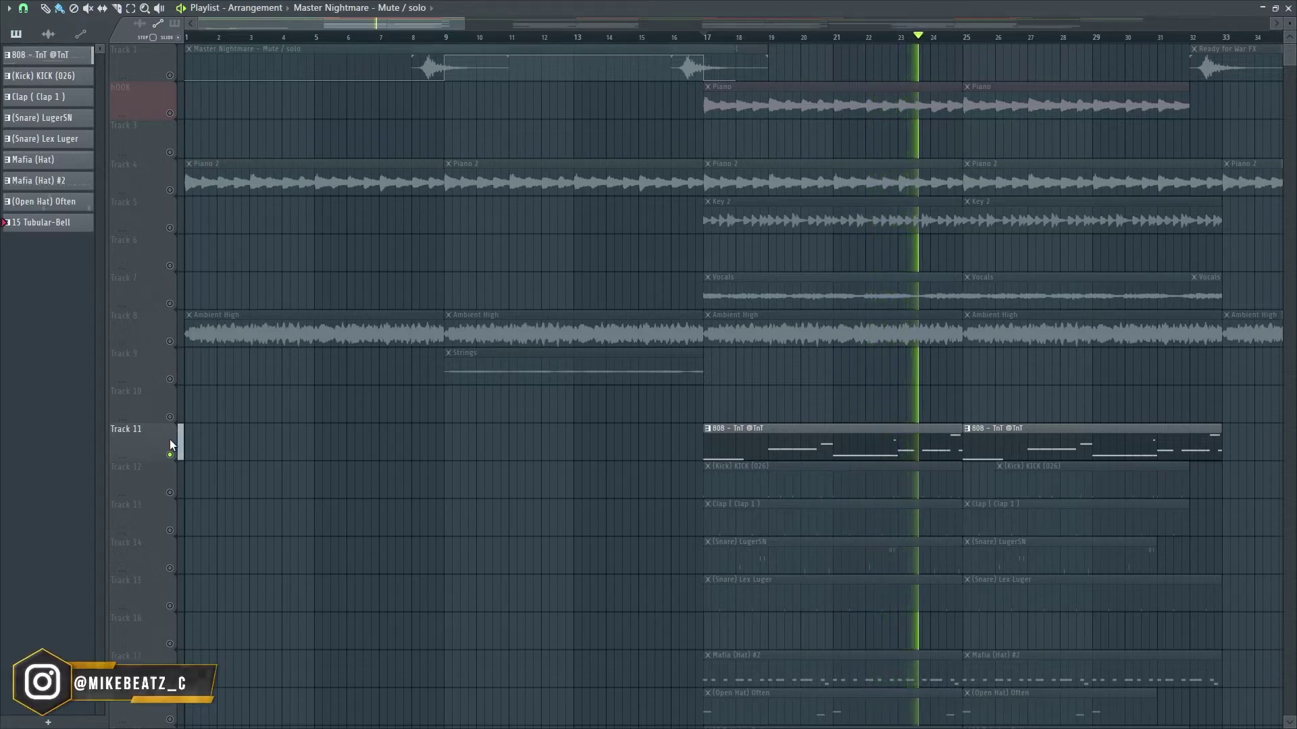
key(space)
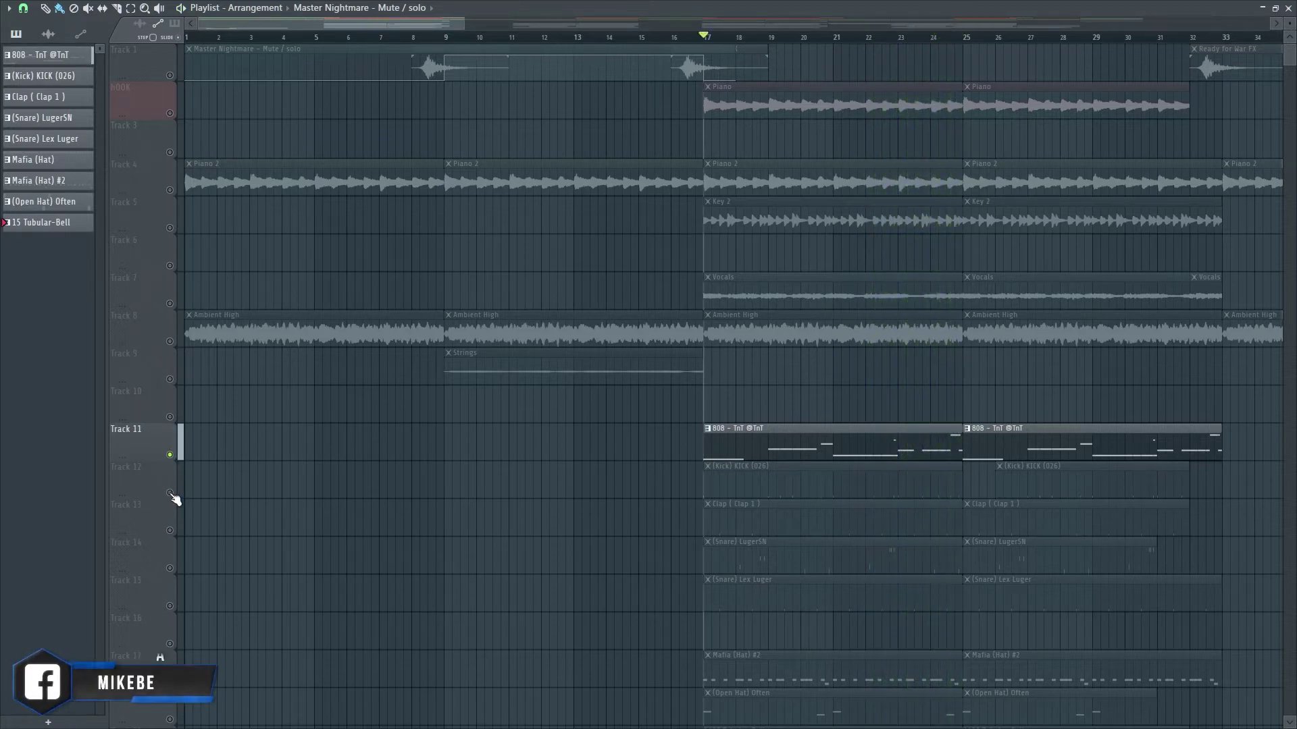
Step: Solo the KICK (026) track on Track 12 and play it from bar 17
right_click(170, 494)
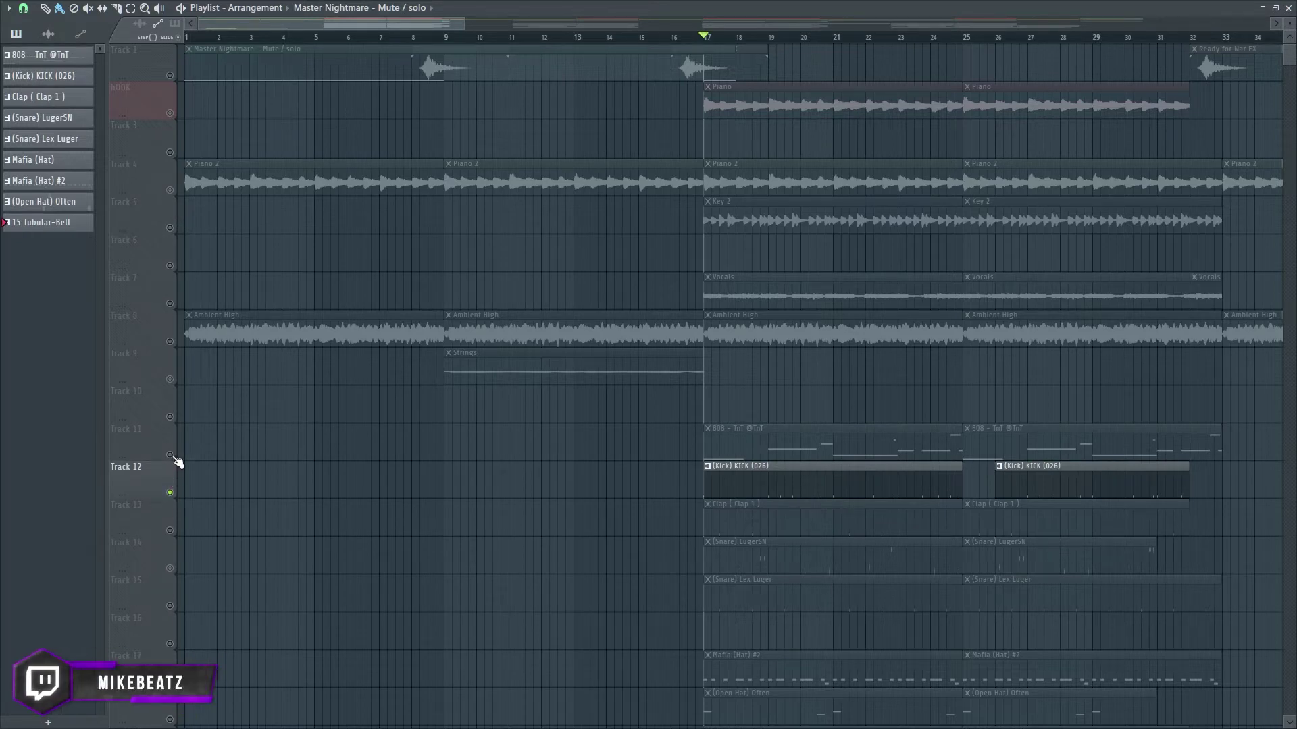
key(space)
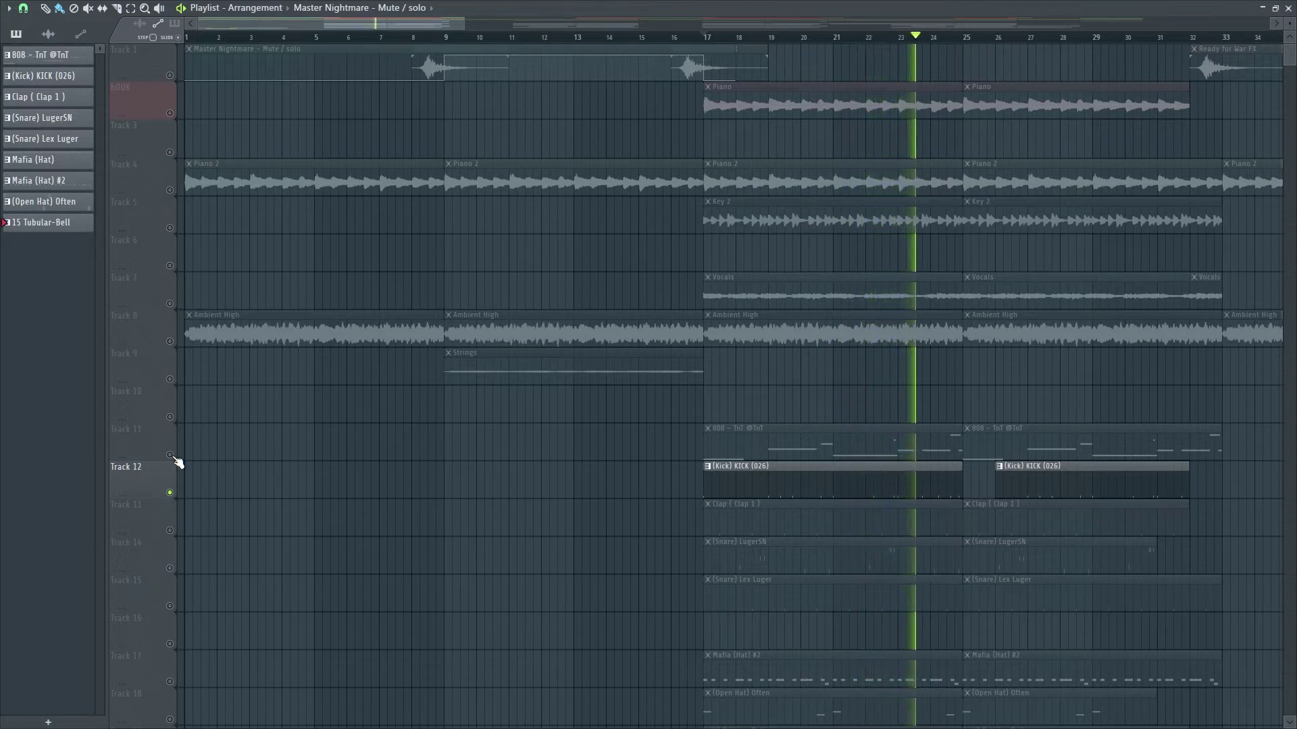
key(space)
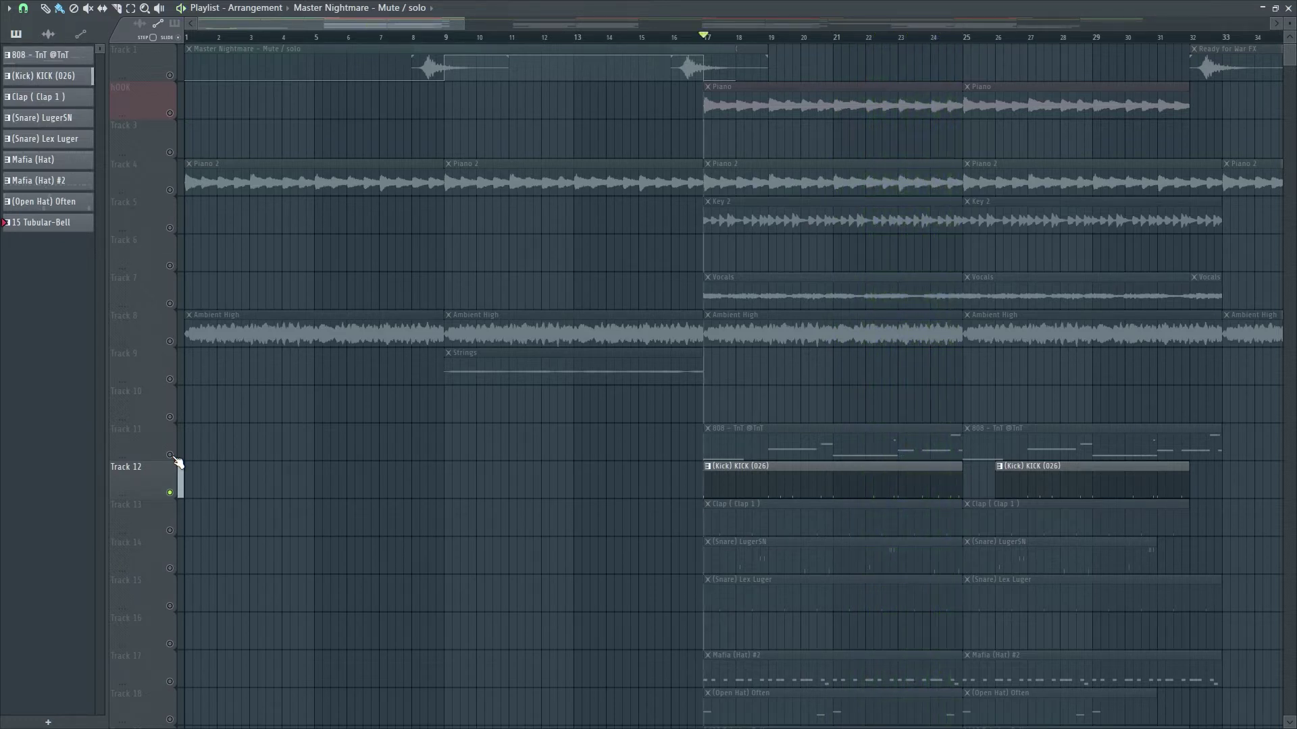
Step: Solo Clap 1, add the LugerSN and Lex Luger snares, preview, then enable Master Nightmare
right_click(169, 530)
click(169, 567)
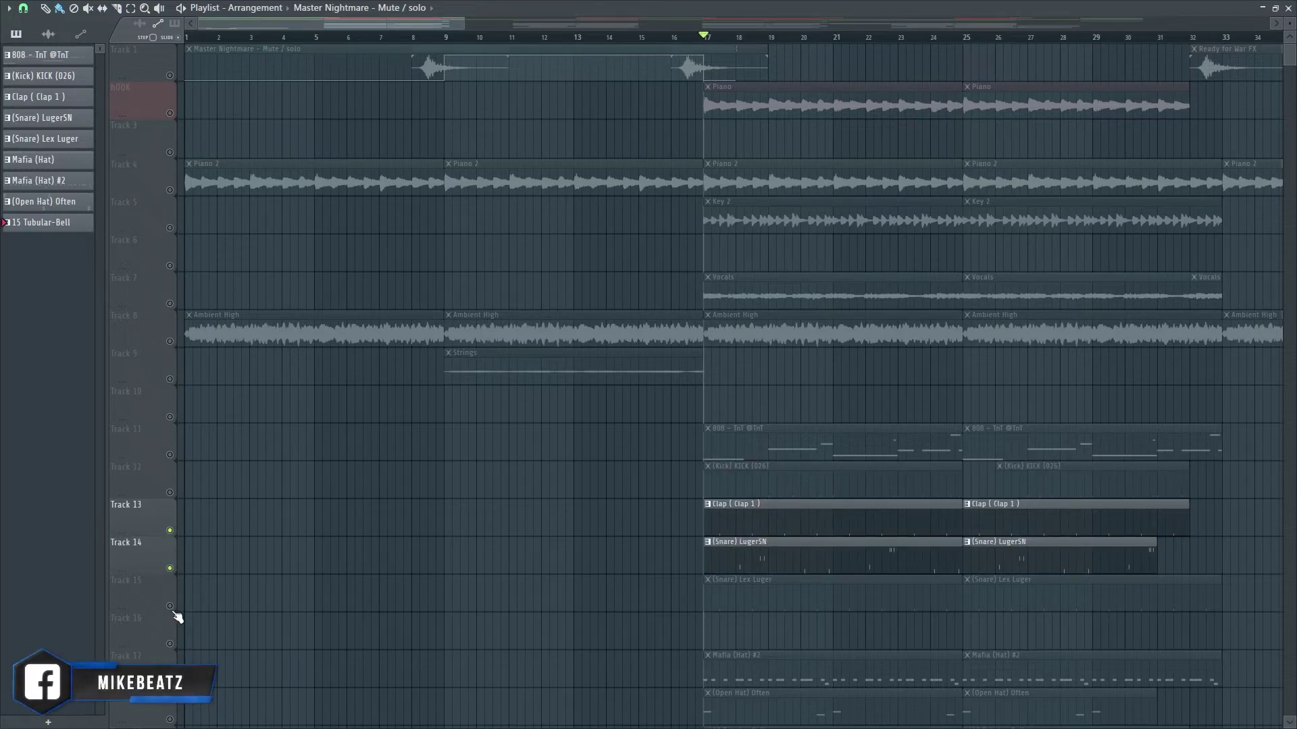
click(170, 607)
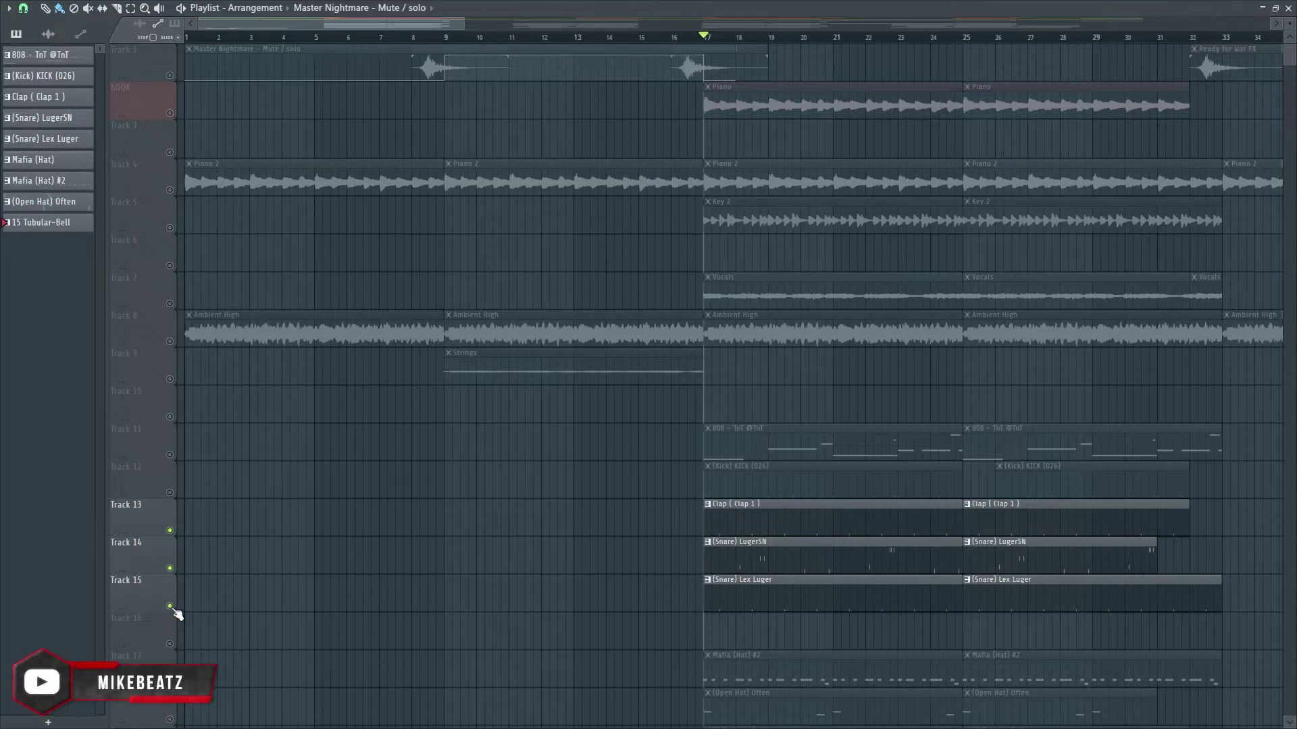
key(space)
key(space)
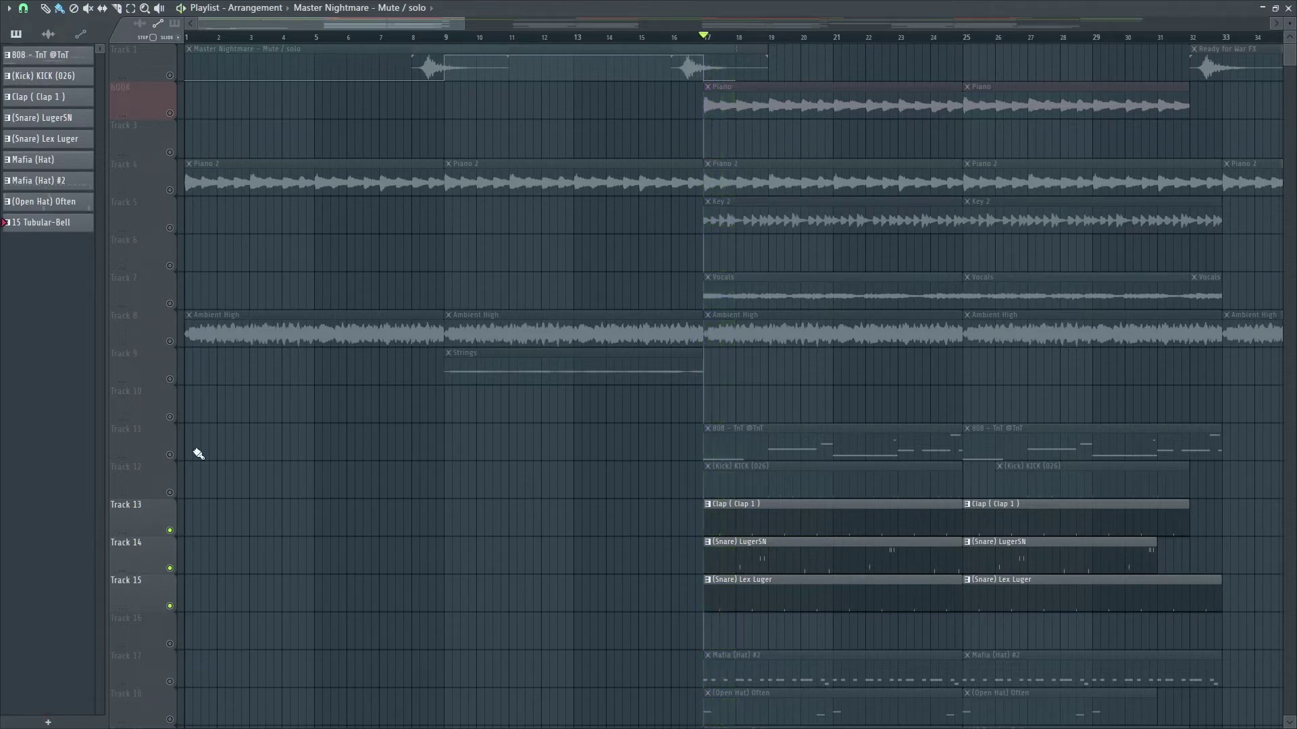
click(171, 77)
key(space)
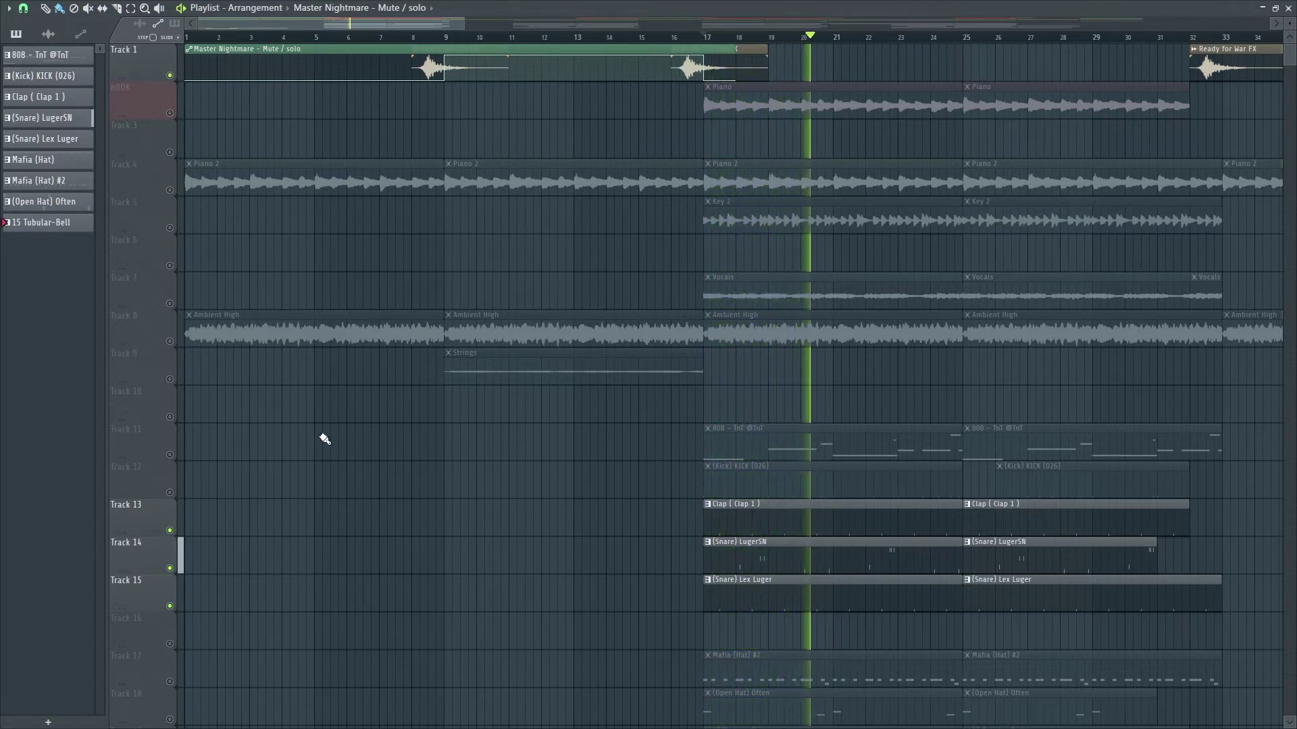
scroll(322, 445, down, 3)
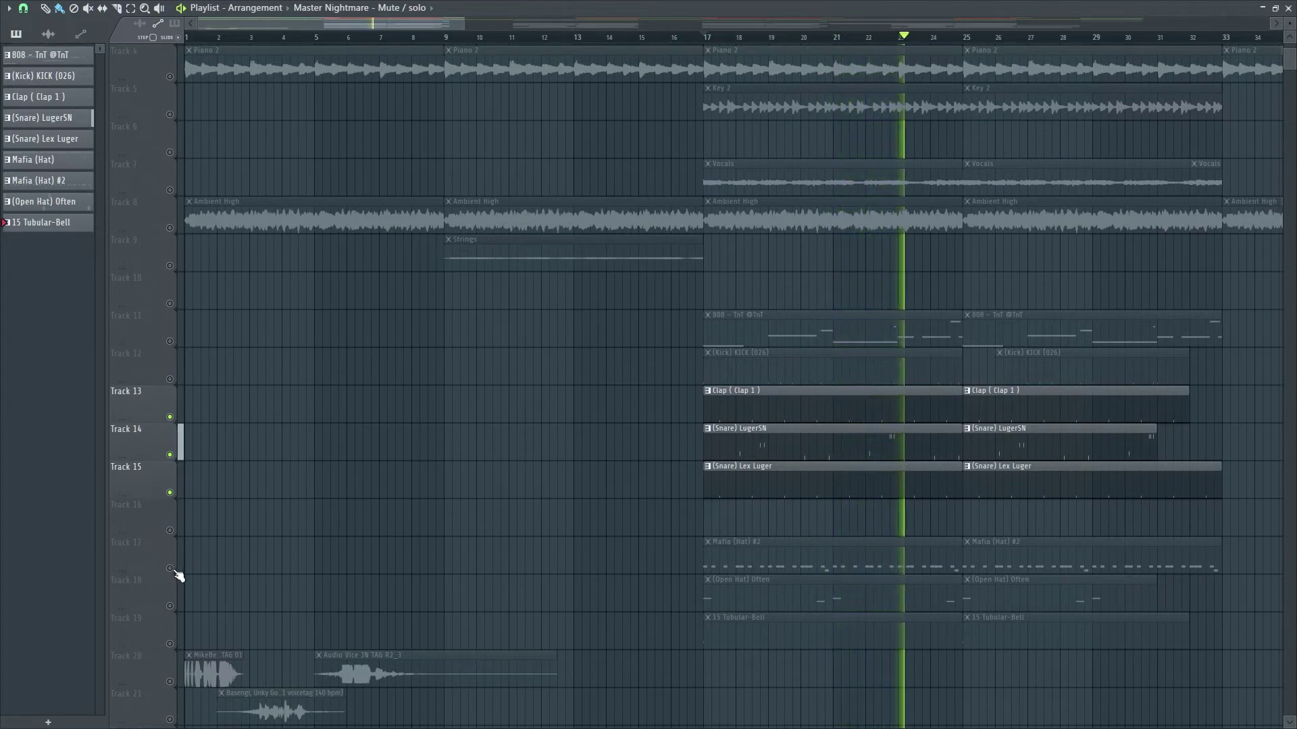
Step: Add Mafia (Hat) #2 hi-hats to the claps and snares and play from bar 17
key(space)
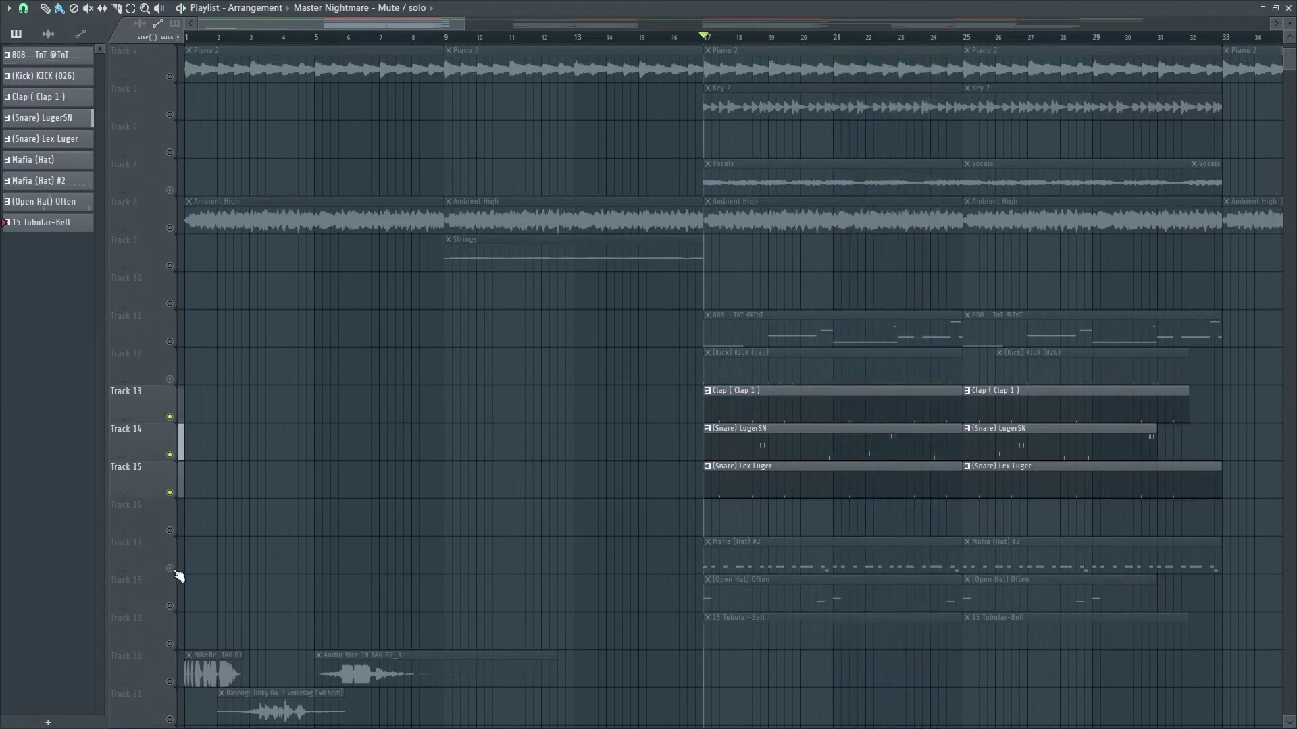
click(171, 568)
key(space)
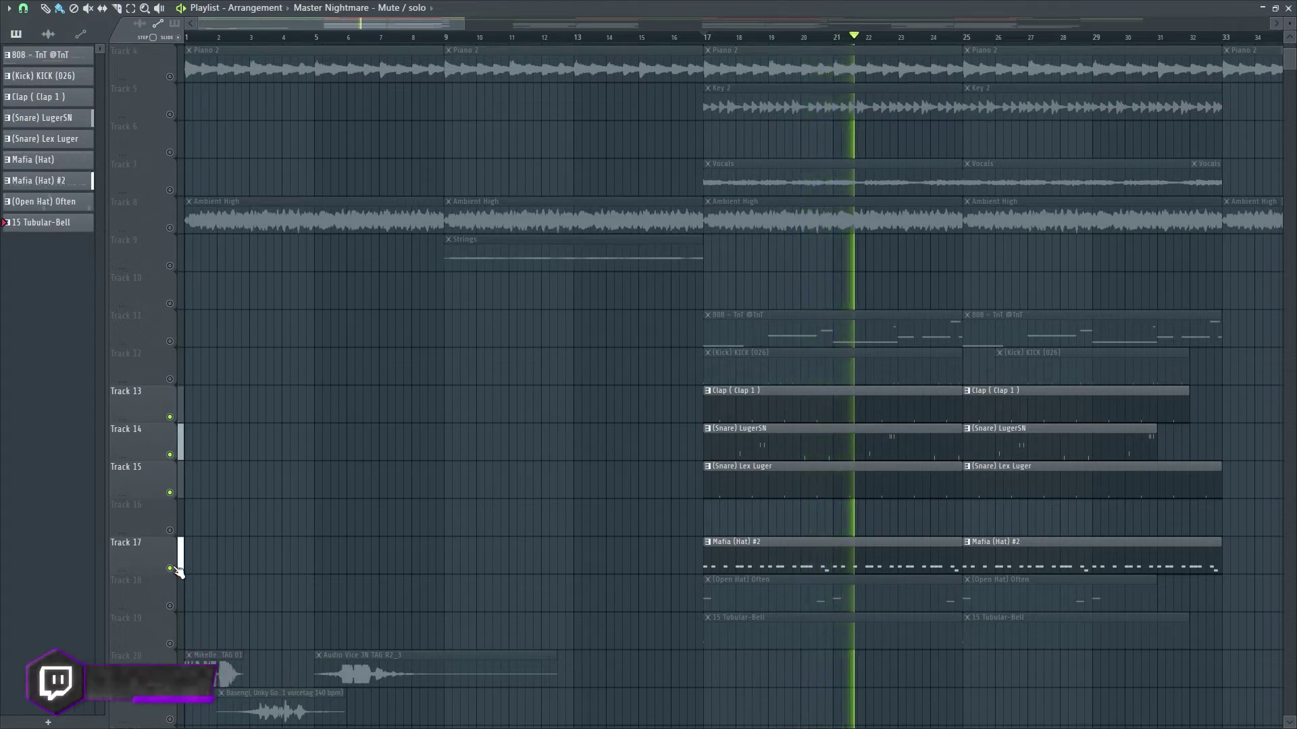
scroll(252, 535, down, 2)
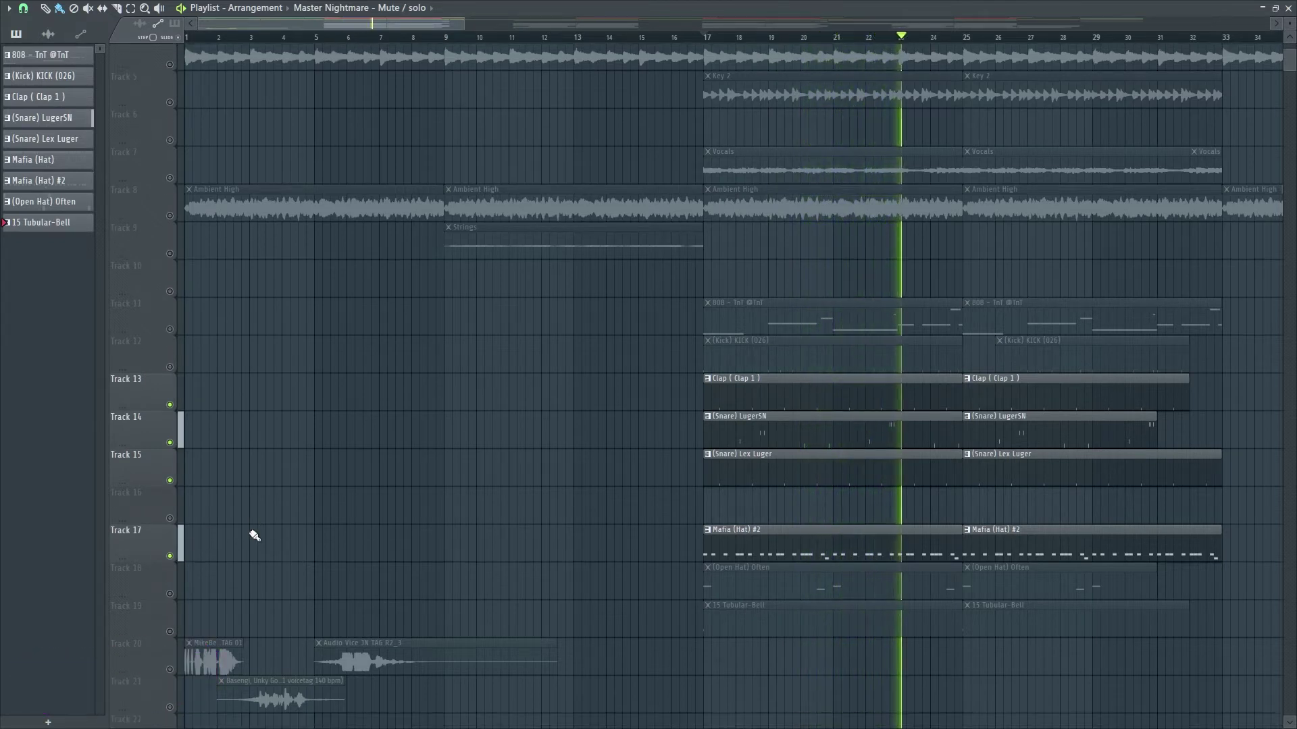
scroll(253, 536, up, 1)
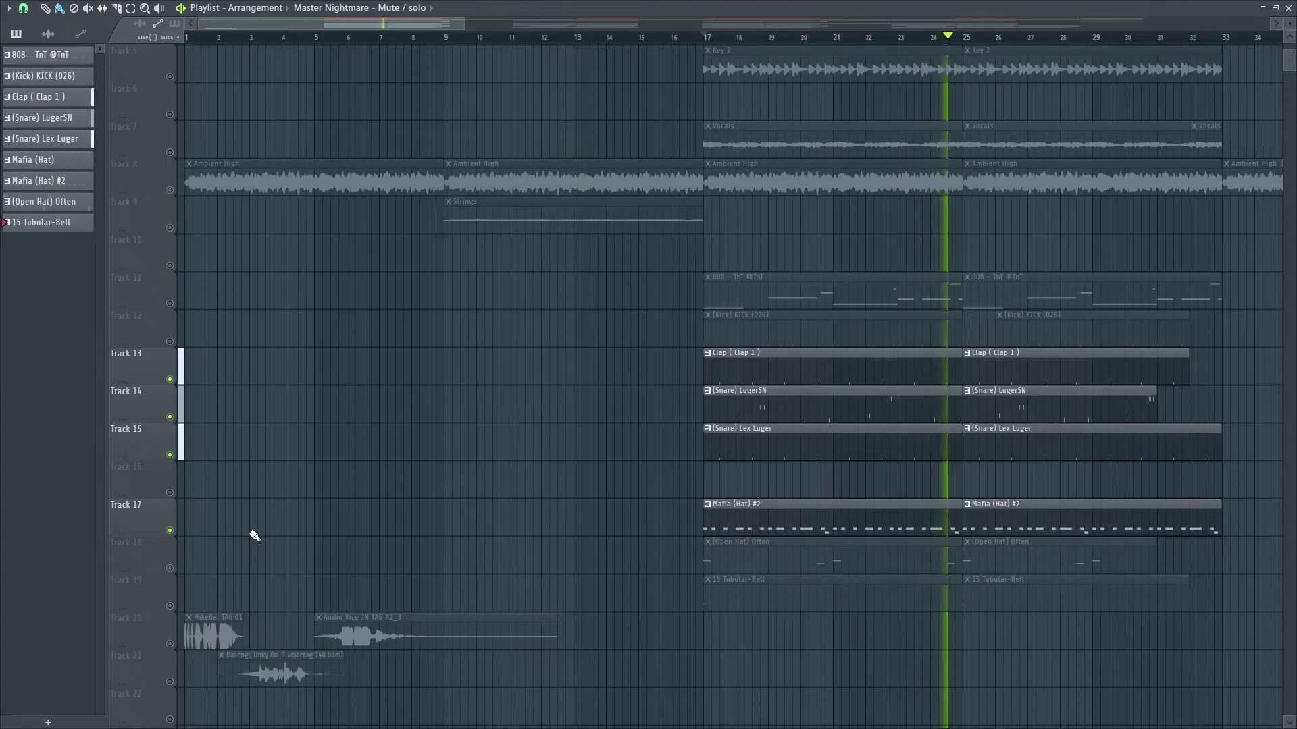
key(space)
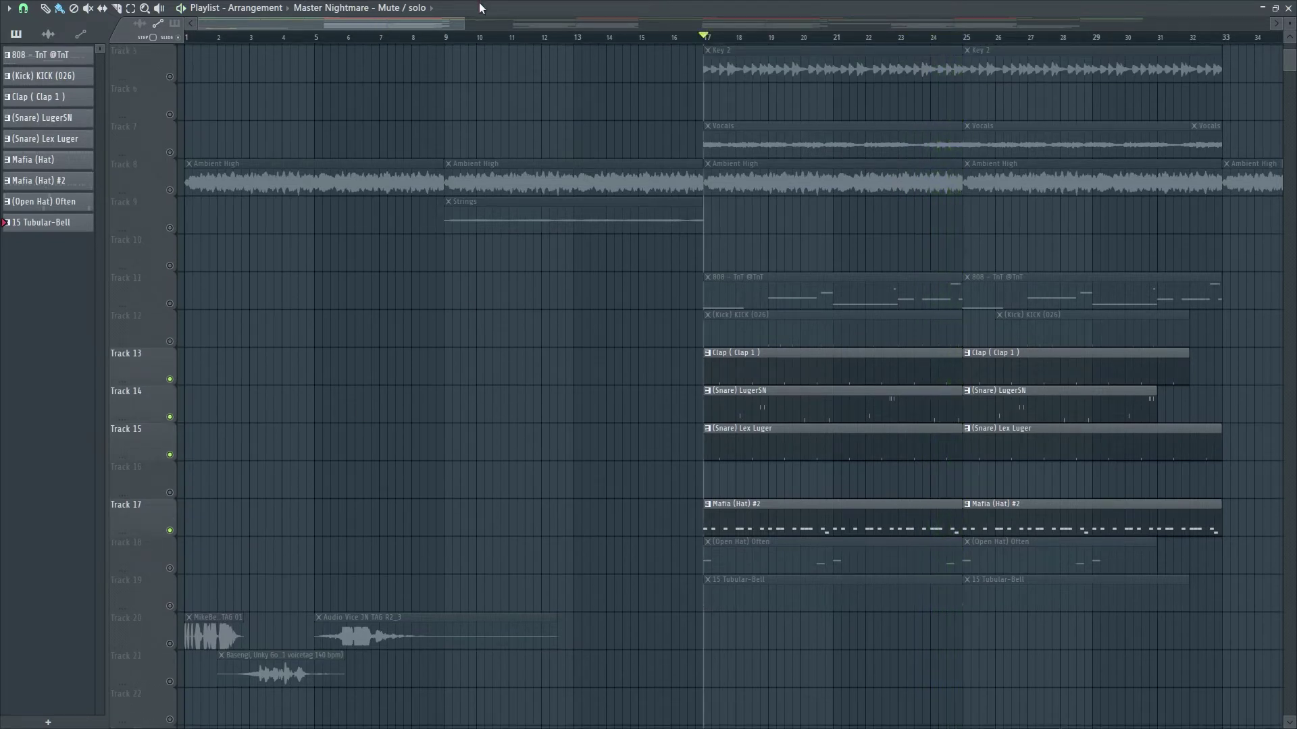
drag(446, 19, 465, 28)
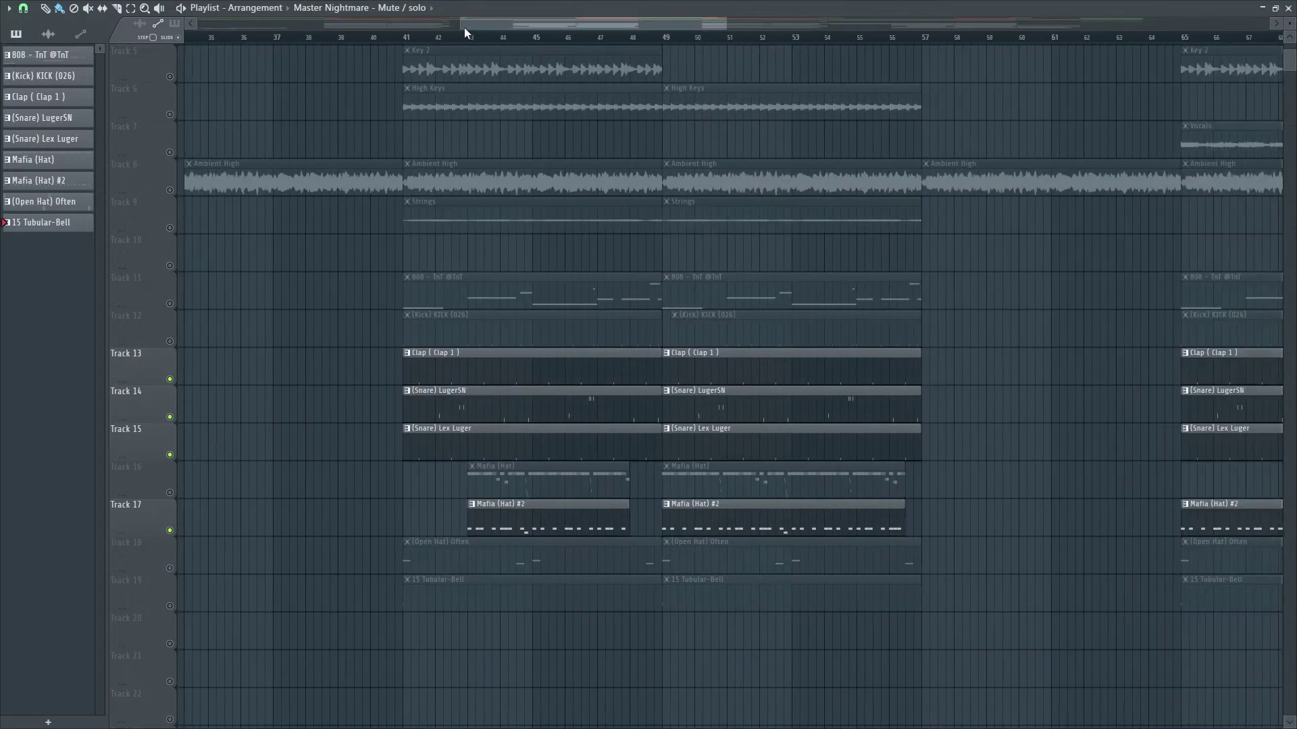
Step: From bar 49, enable the Mafia (Hat) track and bring Mafia (Hat) #2 back in
click(666, 36)
click(170, 493)
click(170, 530)
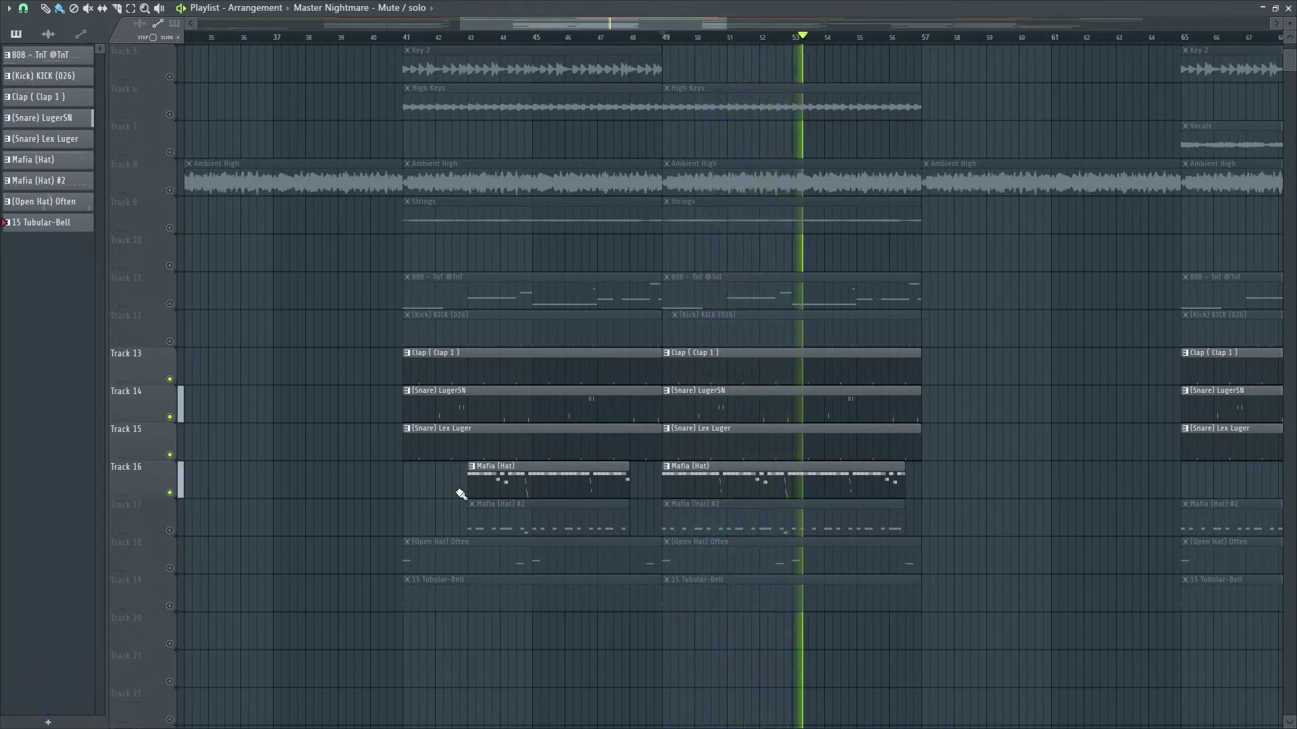
click(169, 530)
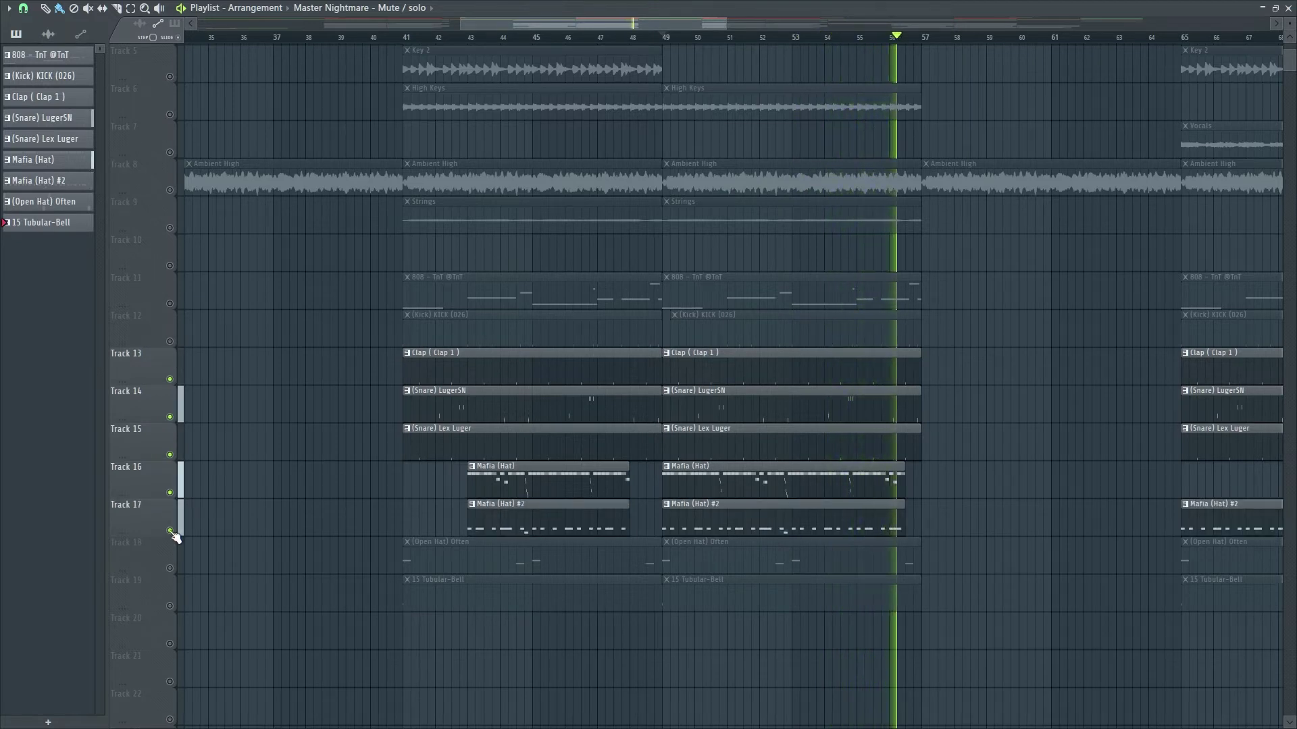
key(space)
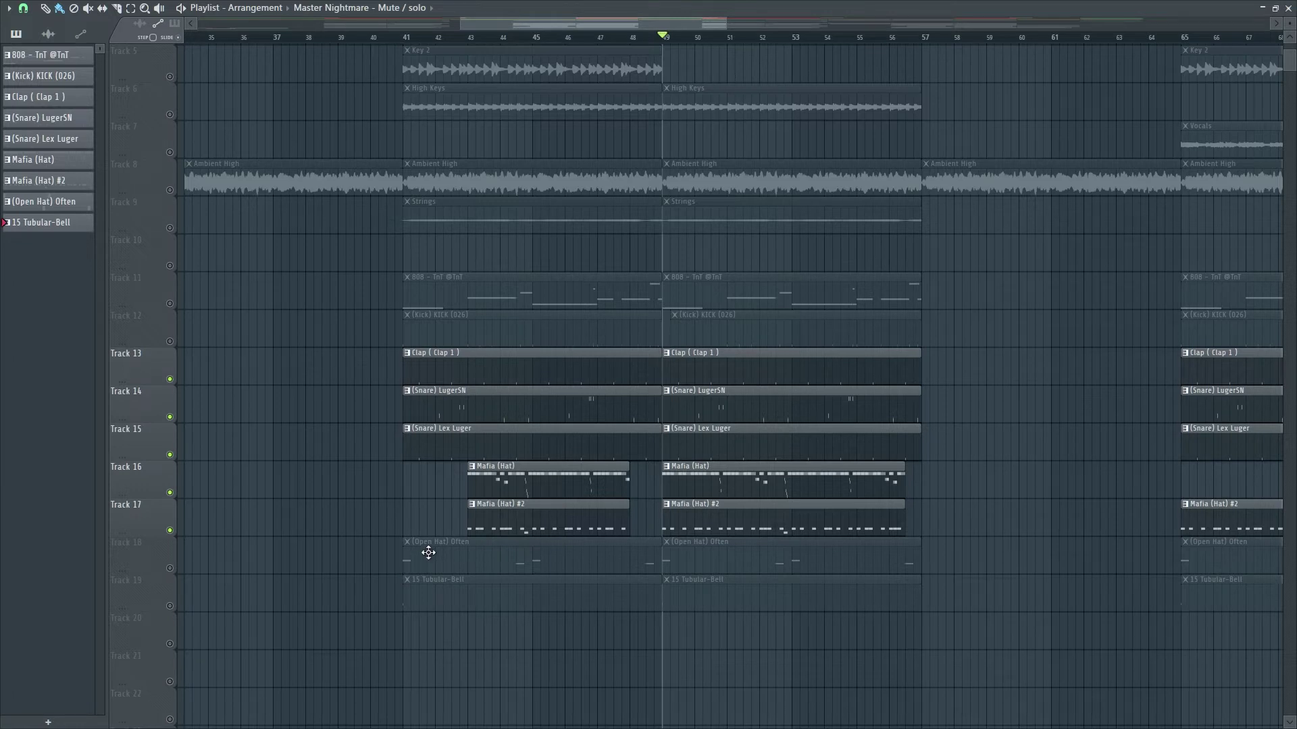
click(170, 569)
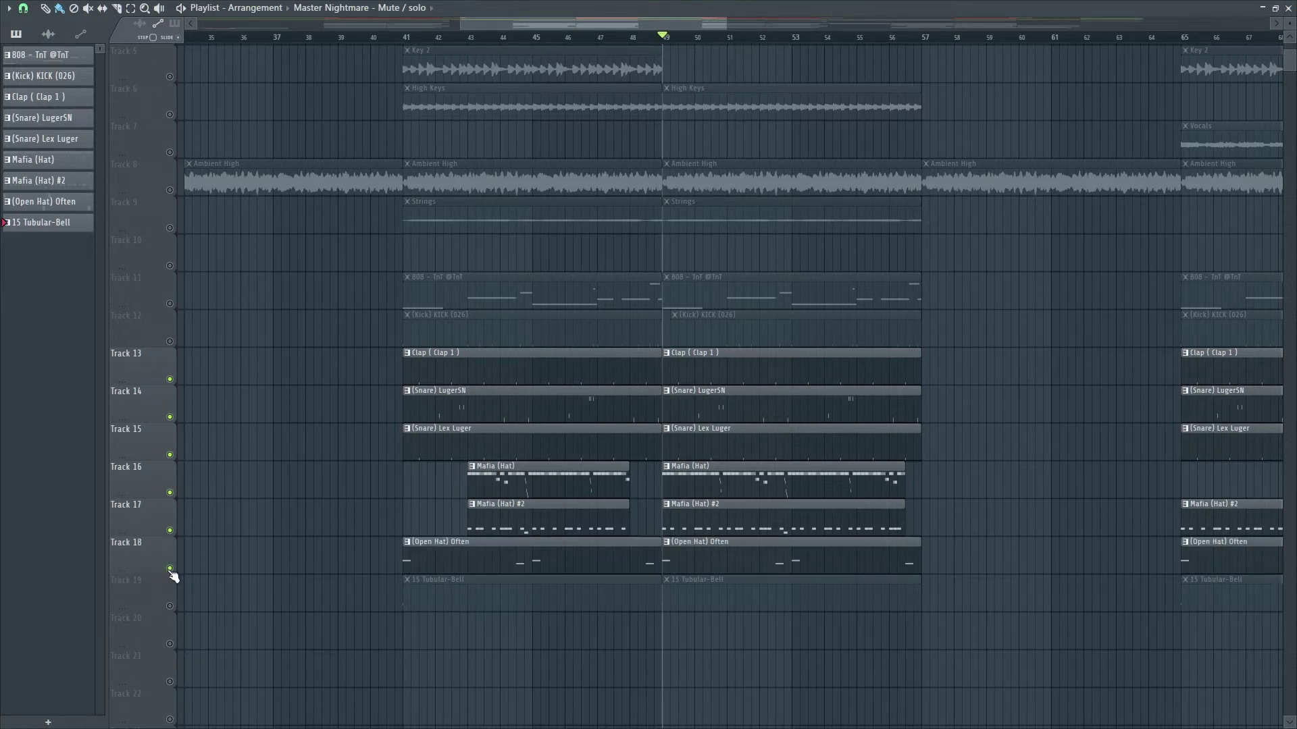
key(space)
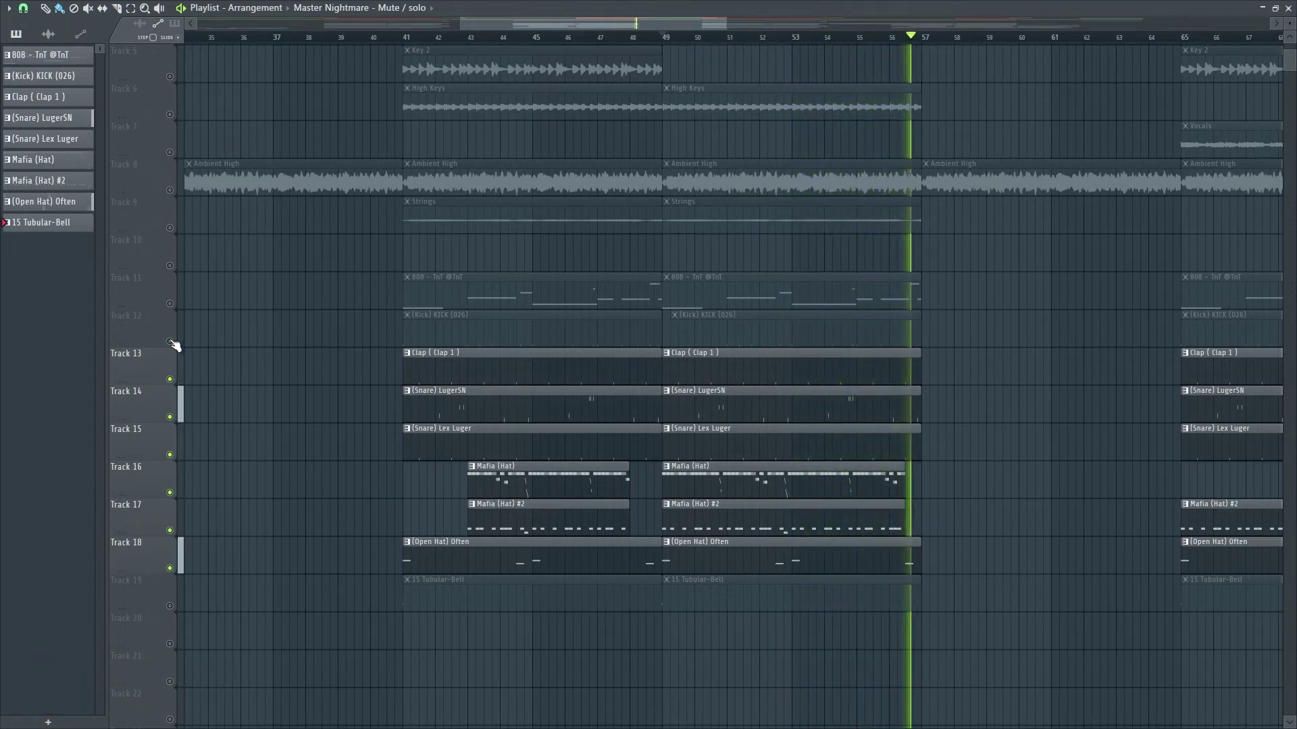
key(space)
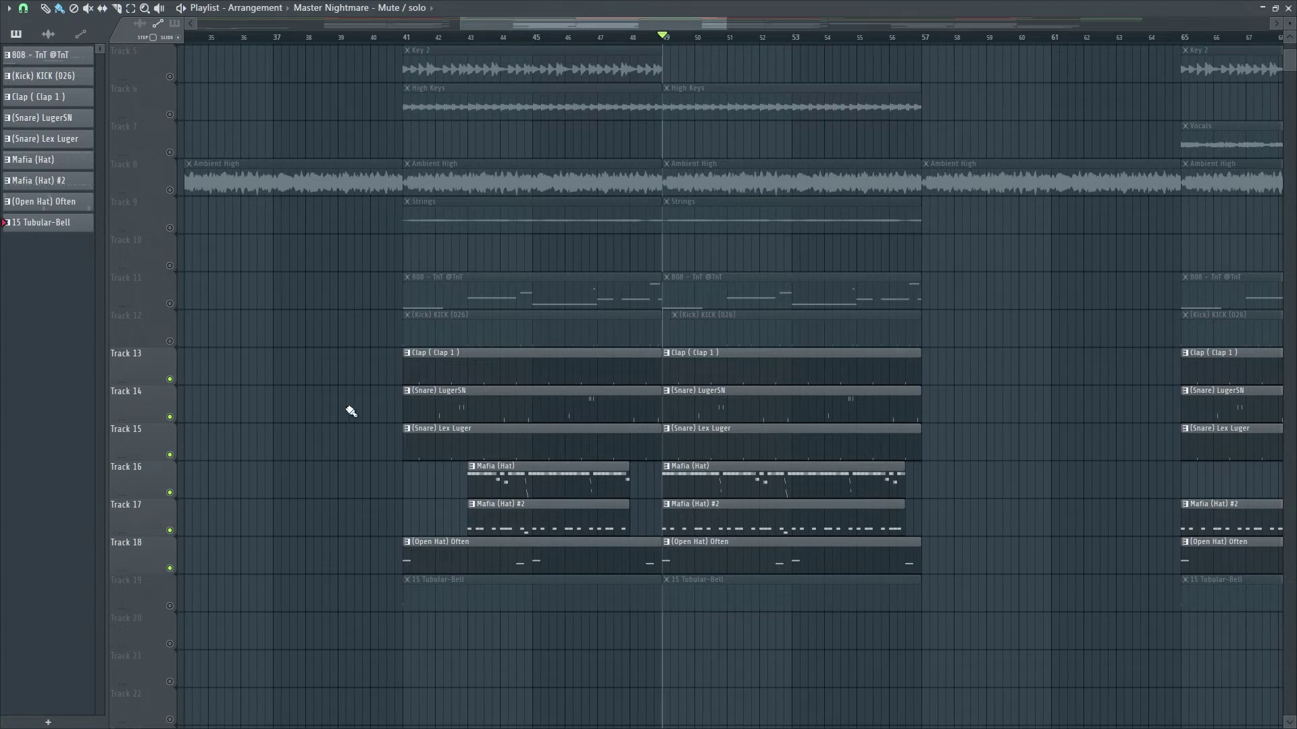
scroll(350, 410, up, 4)
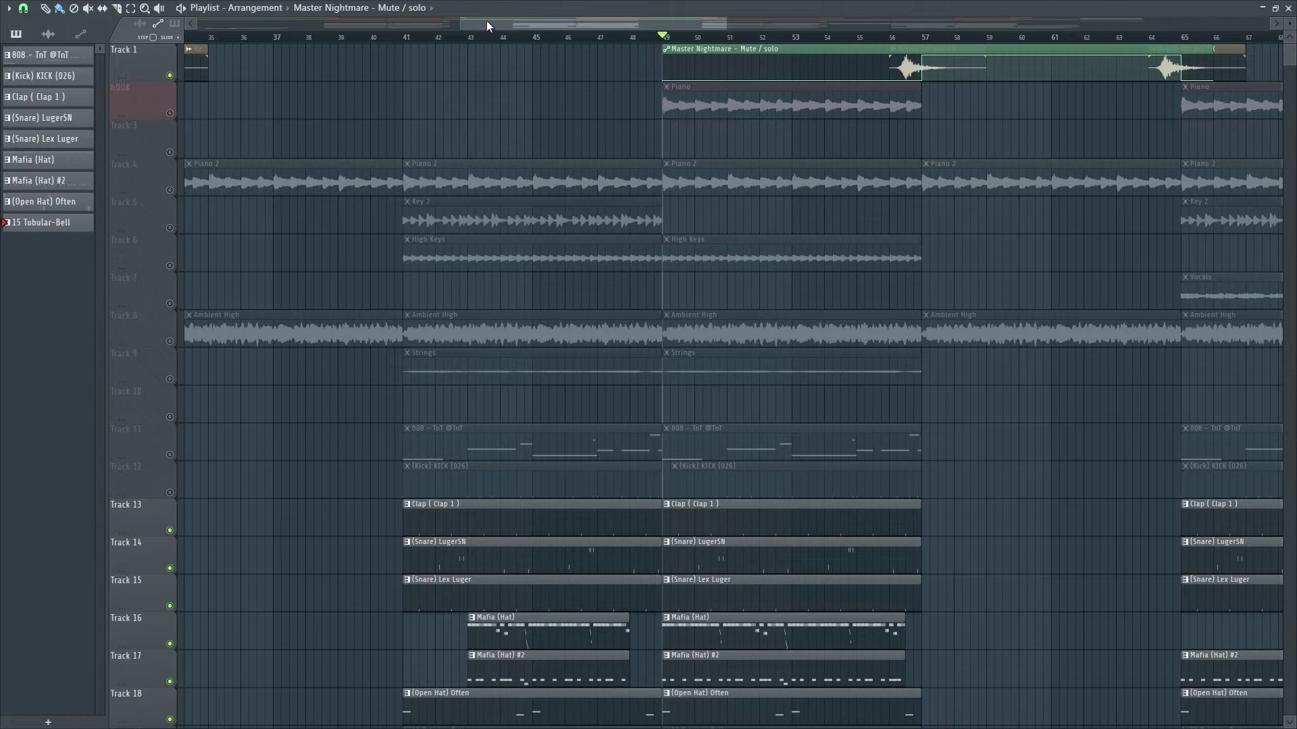
drag(487, 21, 213, 23)
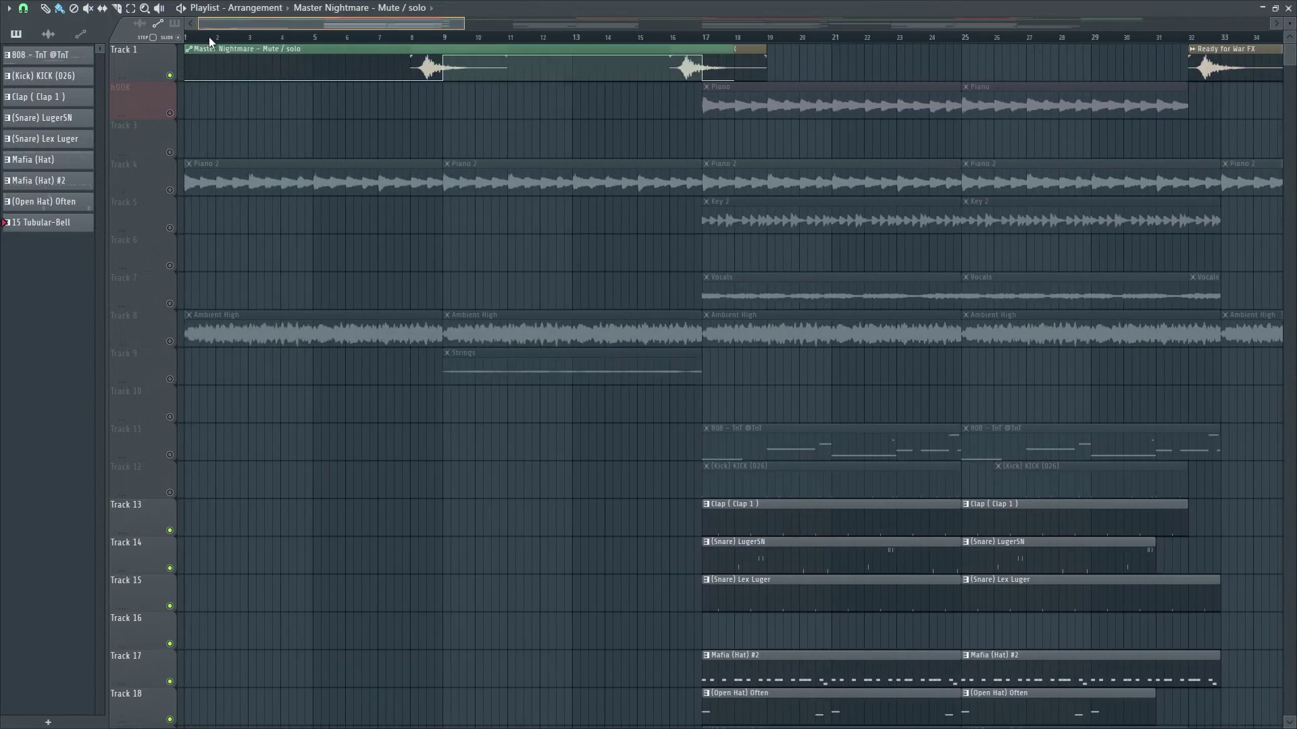
Step: Place the song position at bar 17 and solo the Vocals on Track 7
click(712, 41)
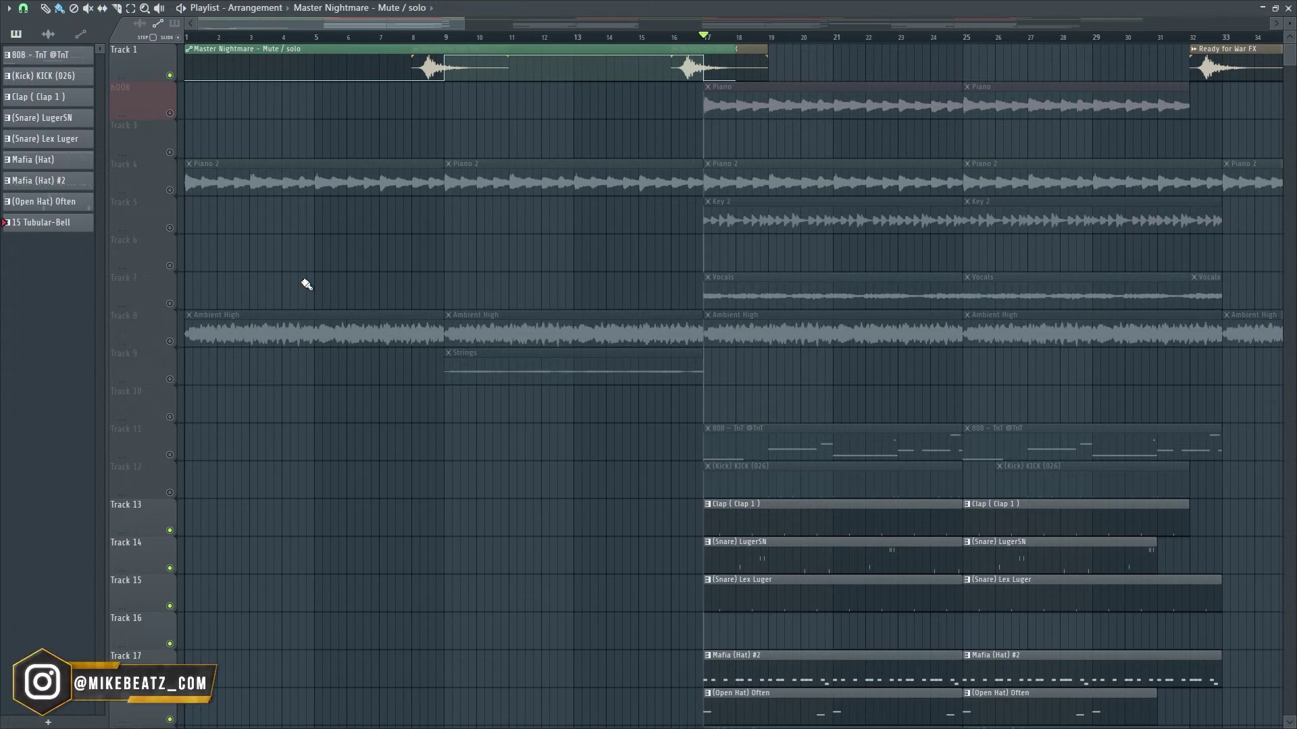
right_click(169, 305)
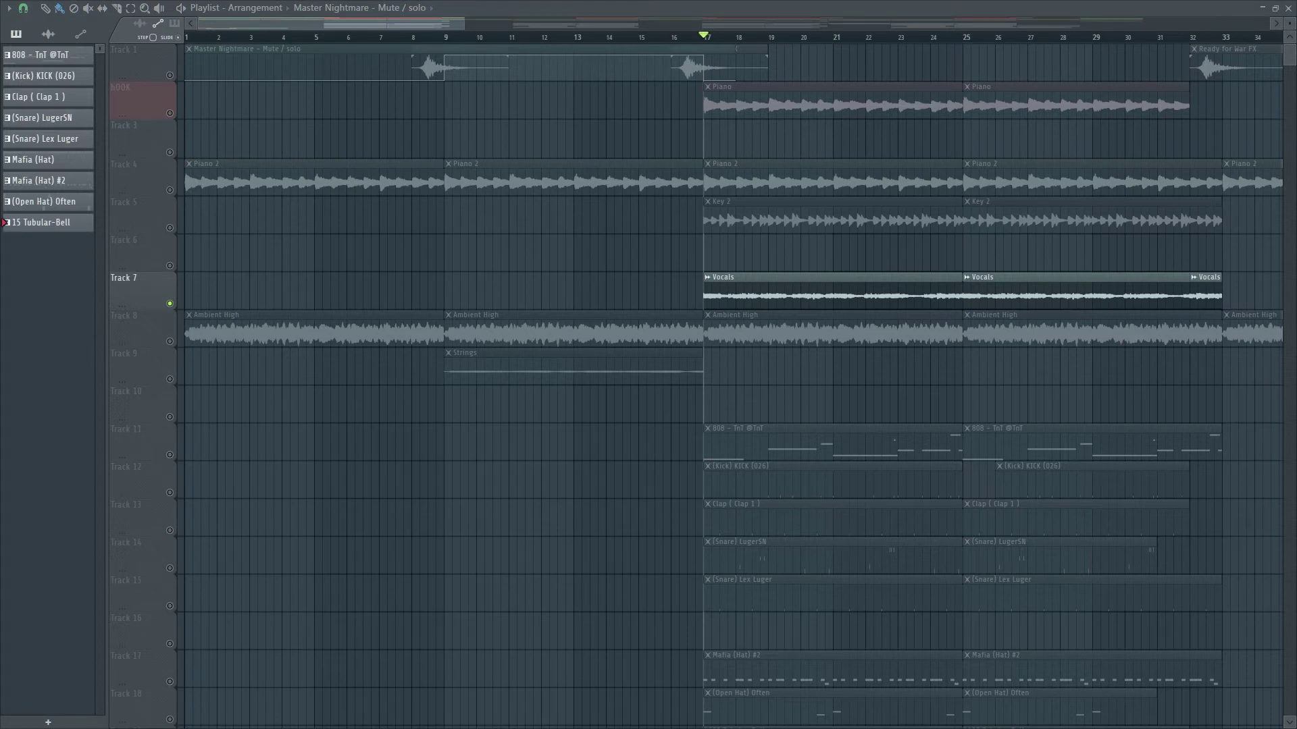
Step: Unmute Master Nightmare and play the soloed vocals from bar 17 twice
key(space)
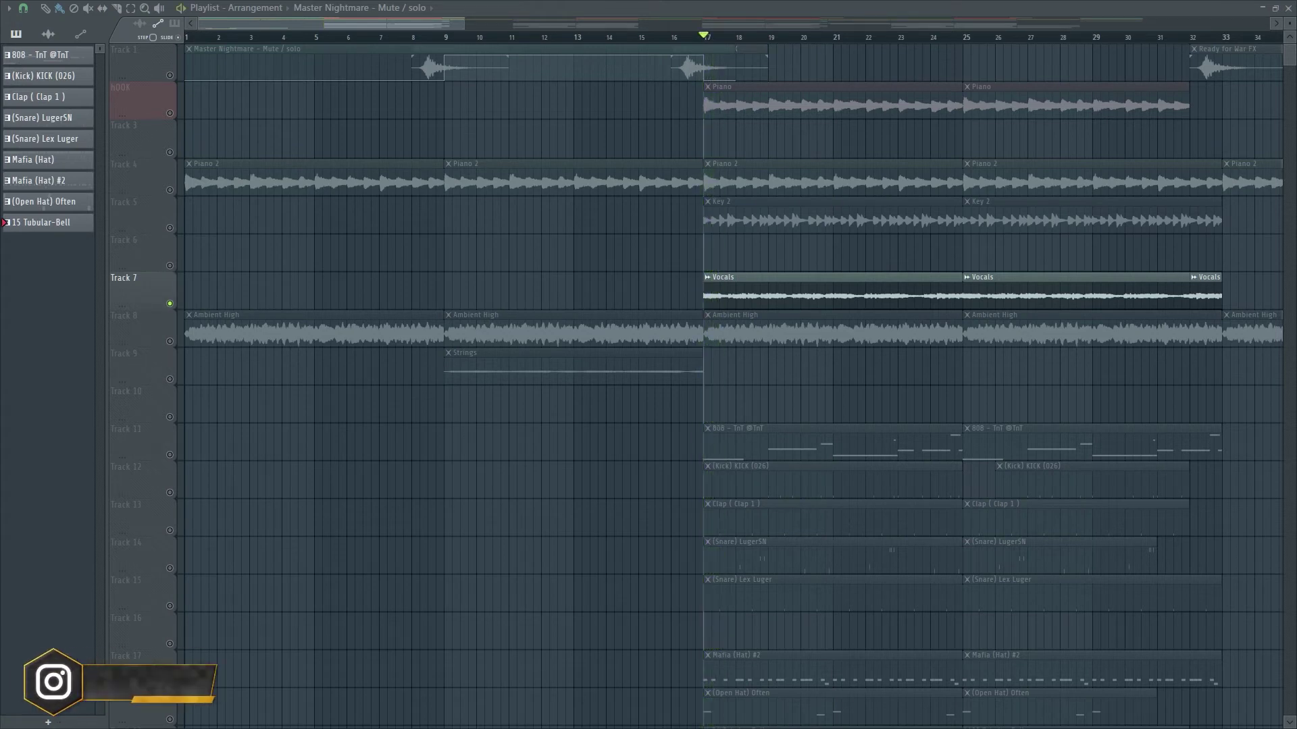
click(171, 76)
key(space)
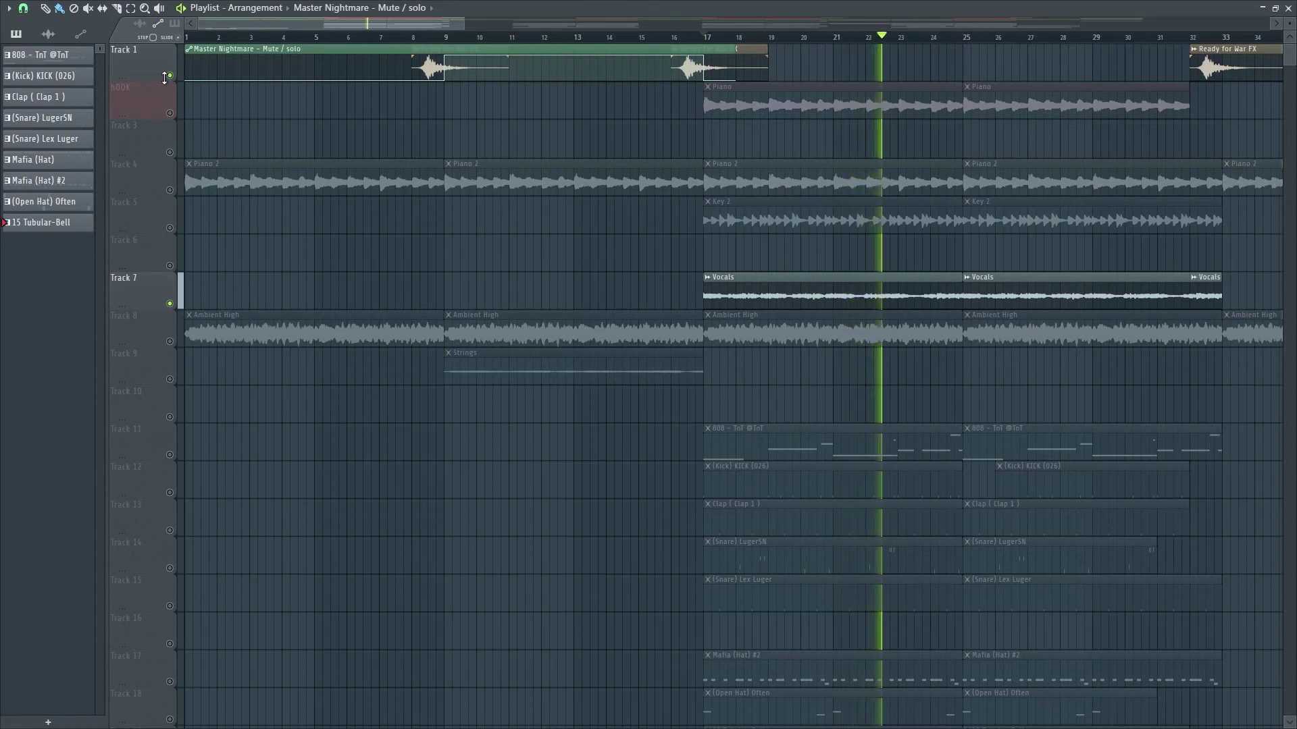
key(space)
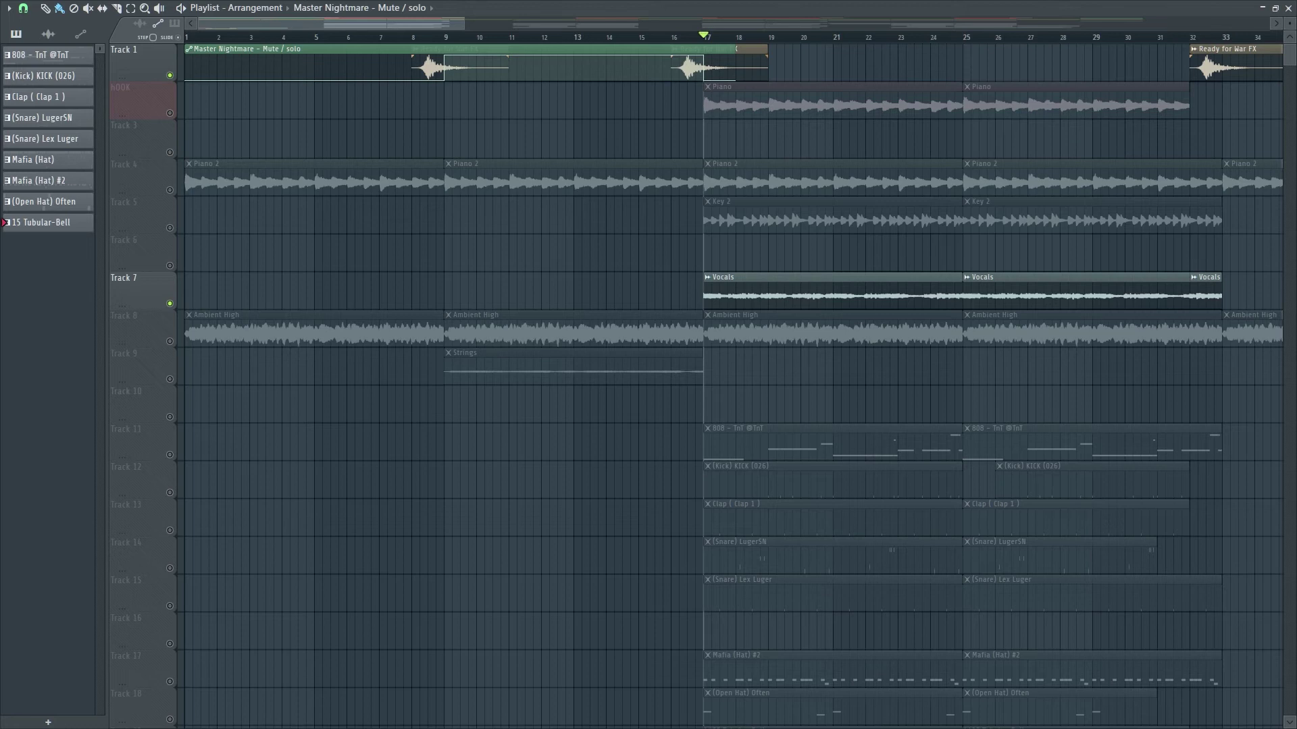
key(space)
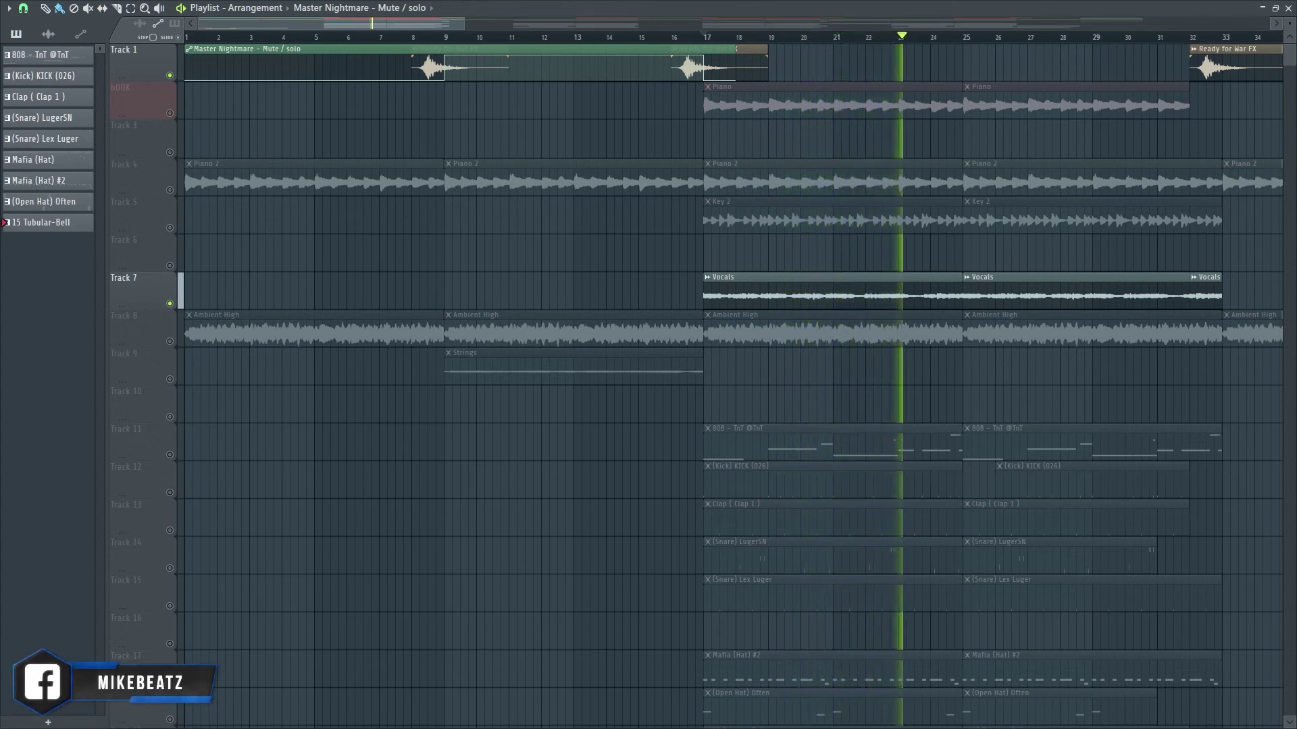
key(space)
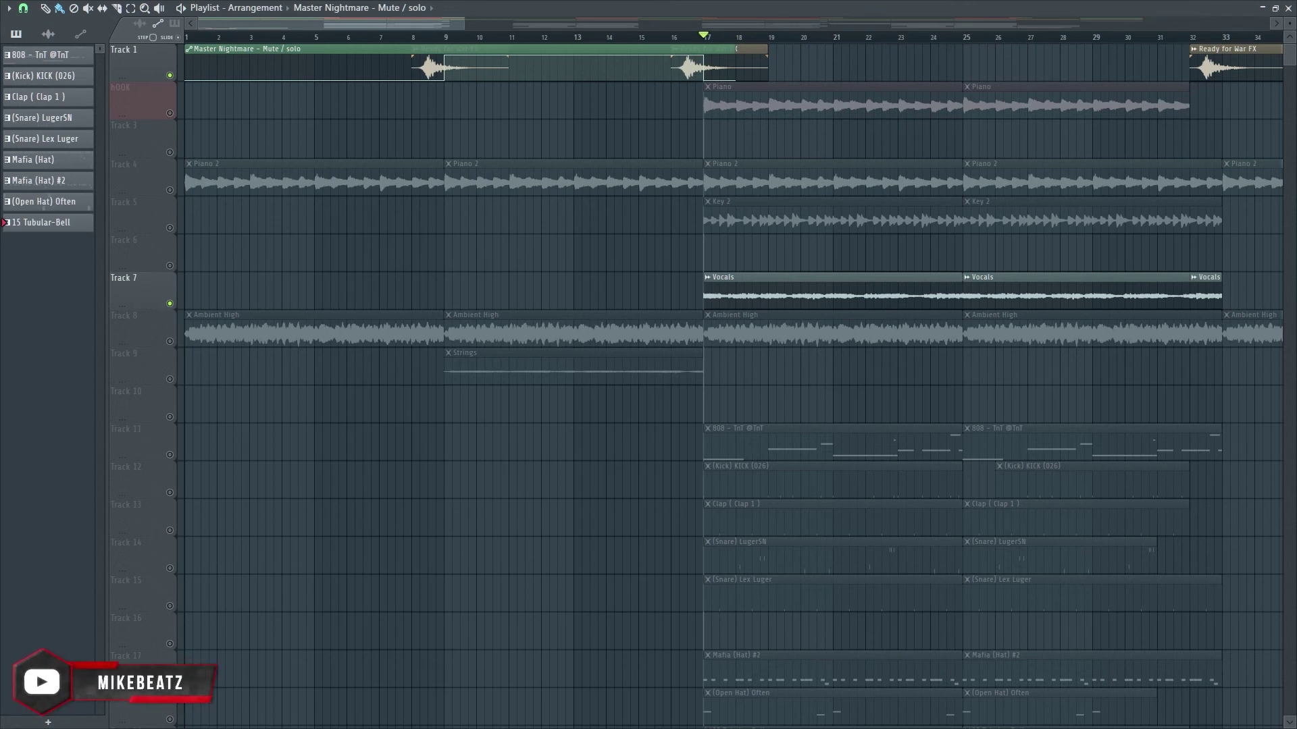
Step: Release the Vocals solo so all tracks sound, and play the full beat from bar 17
right_click(171, 304)
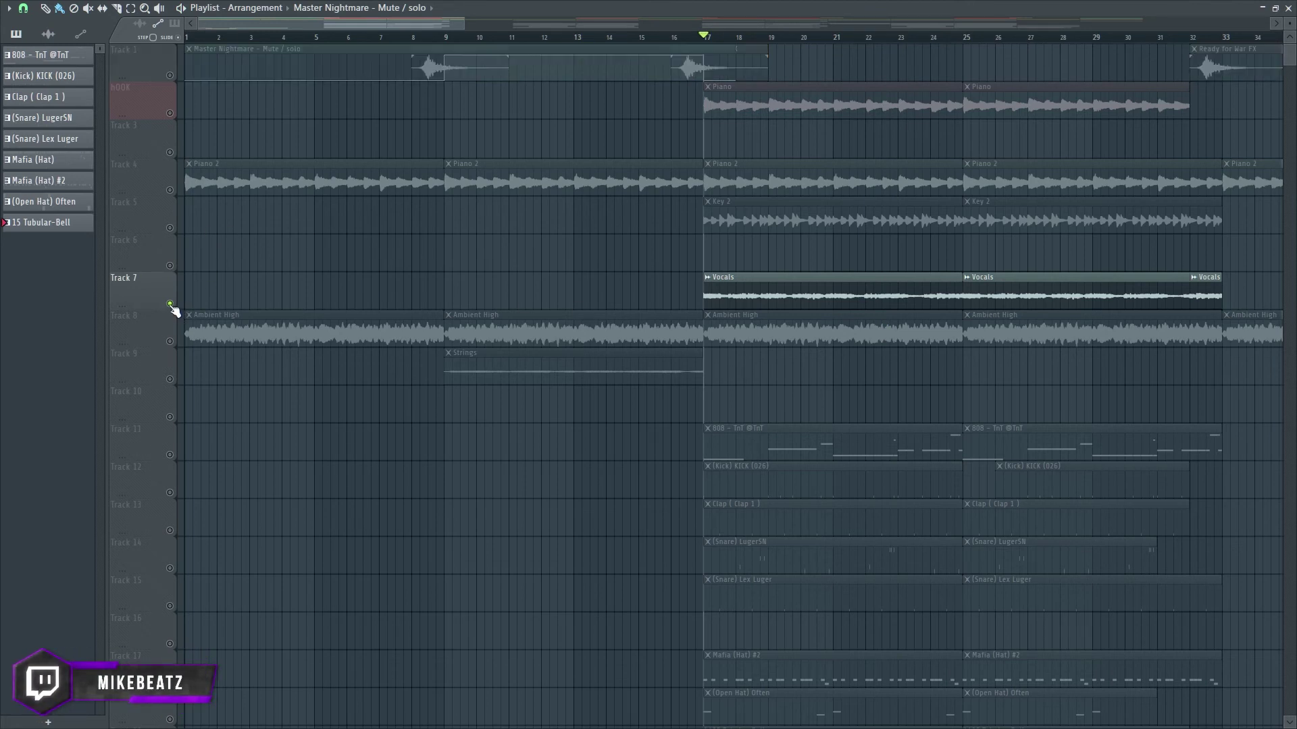
right_click(169, 304)
key(space)
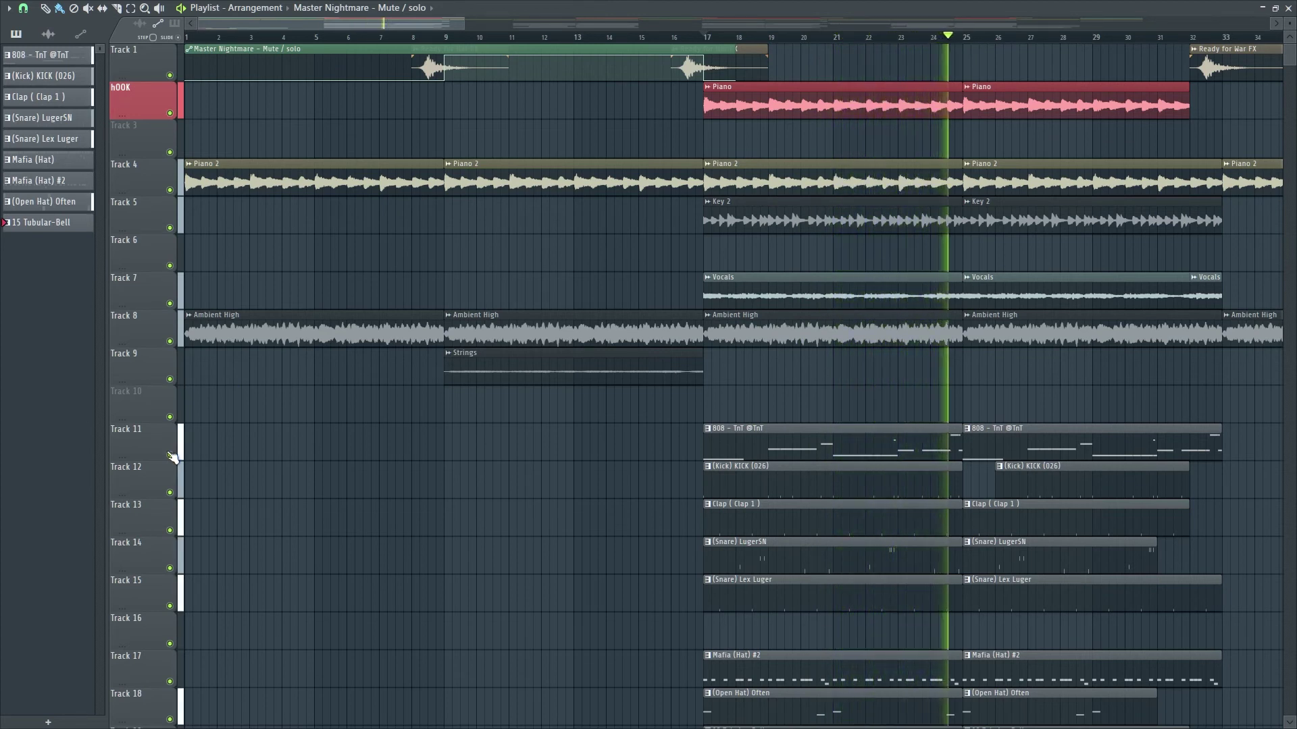
key(space)
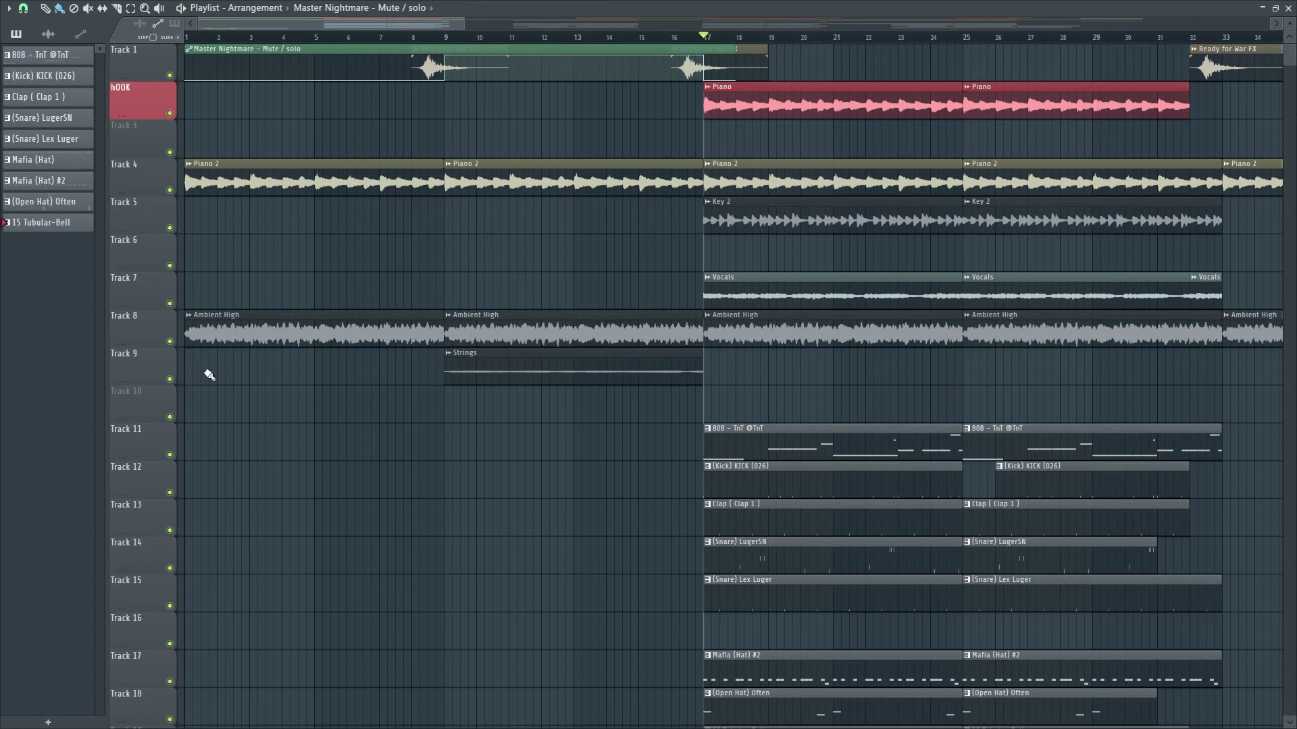